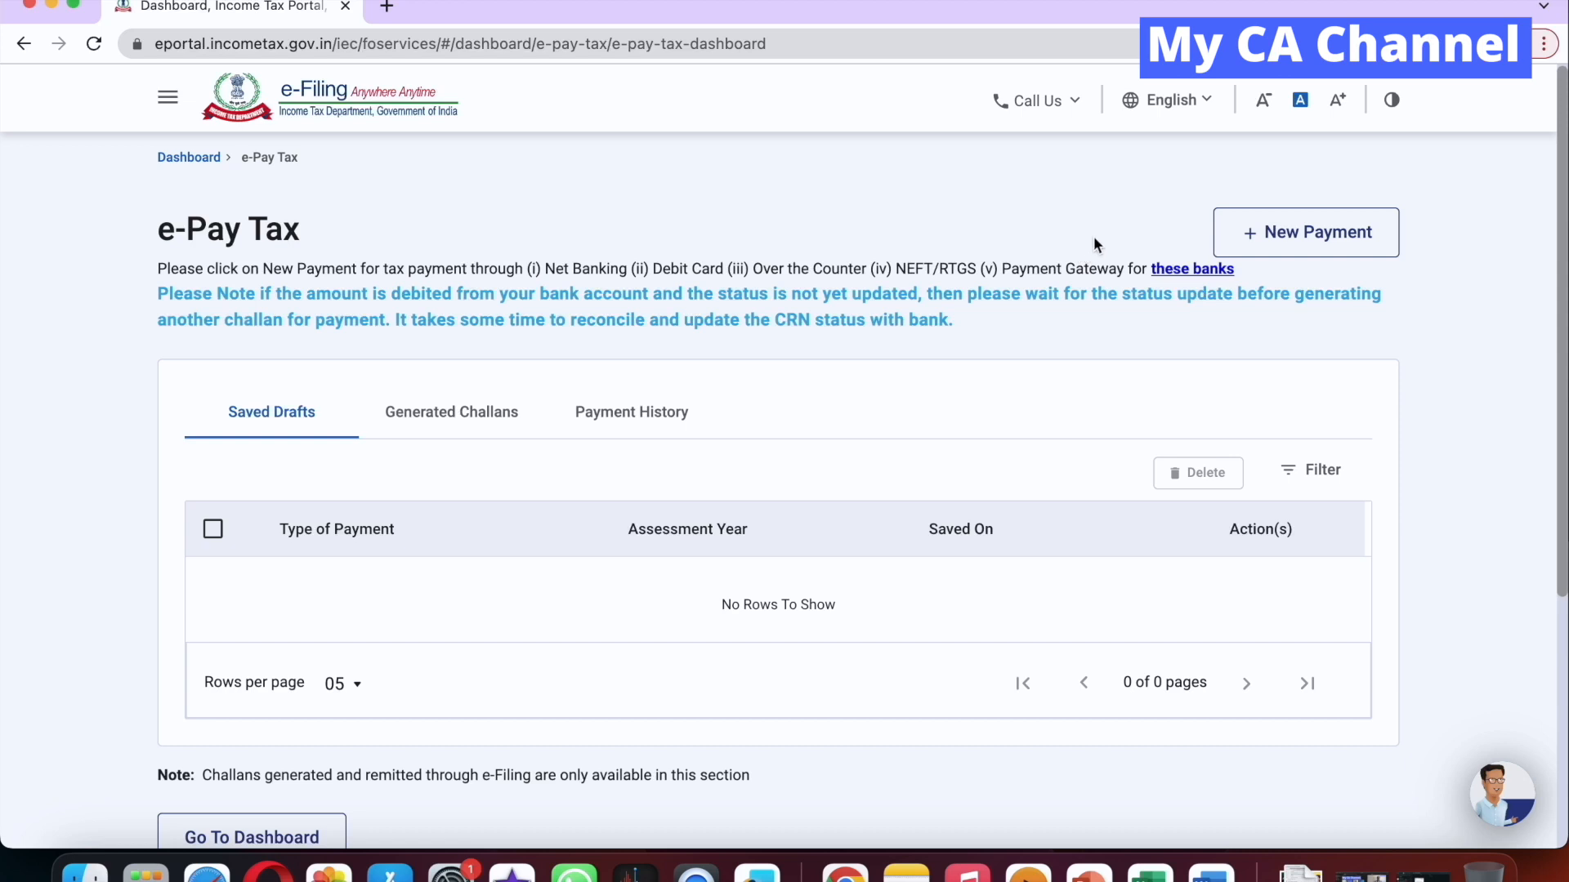
Start a new e-Pay Tax payment in the Income Tax category.
{"action": "left_click", "coordinate": [1319, 244]}
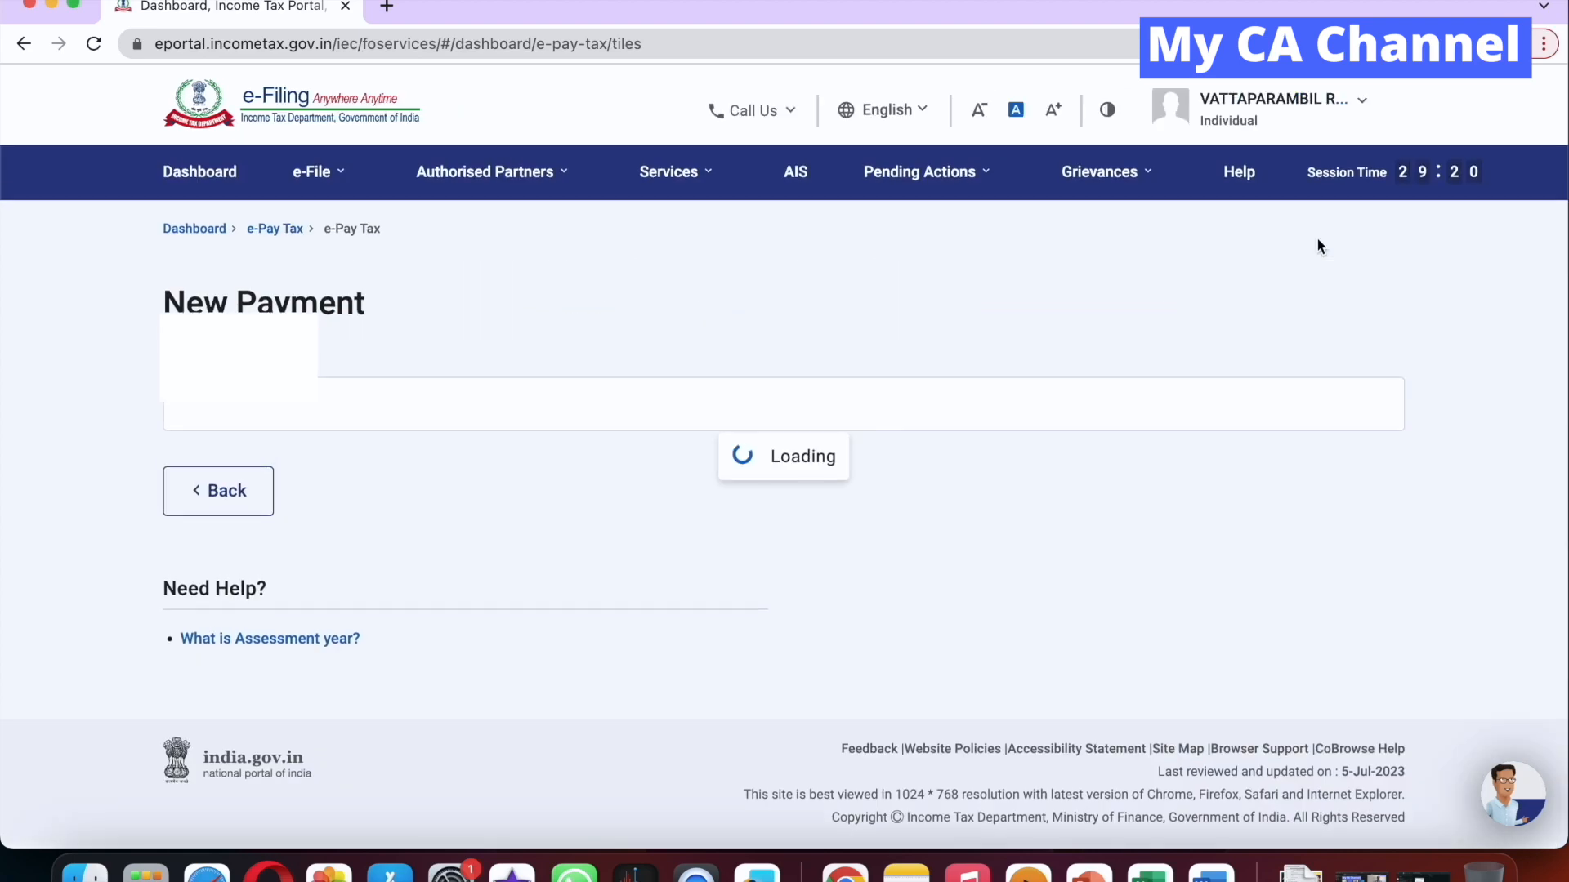
{"action": "scroll", "coordinate": [1464, 467], "scroll_direction": "down", "scroll_amount": 3}
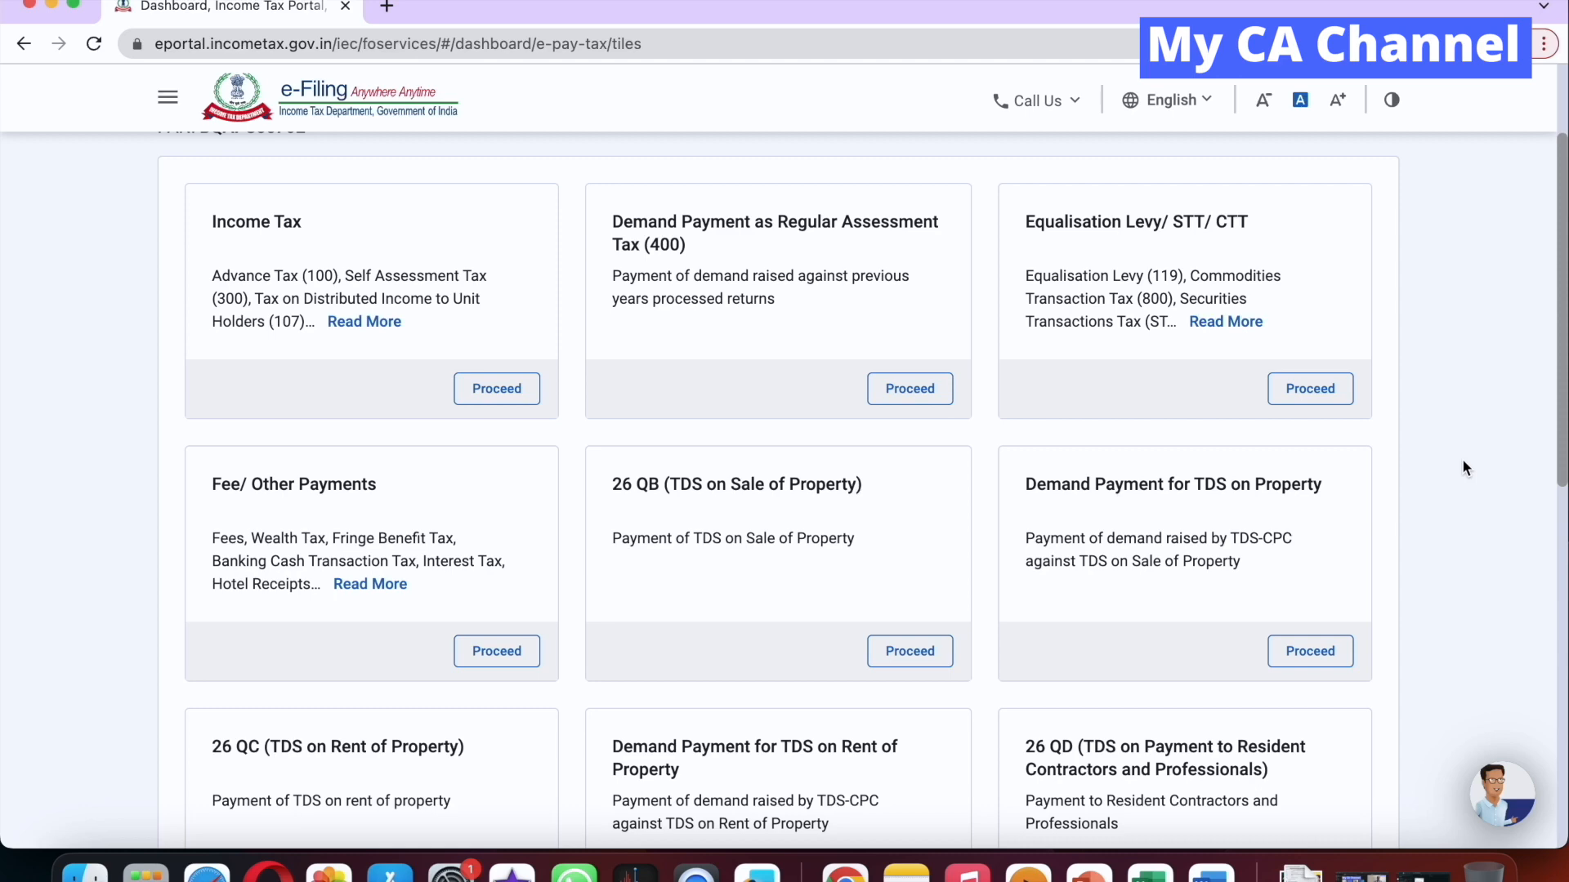
{"action": "scroll", "coordinate": [1463, 468], "scroll_direction": "down", "scroll_amount": 8}
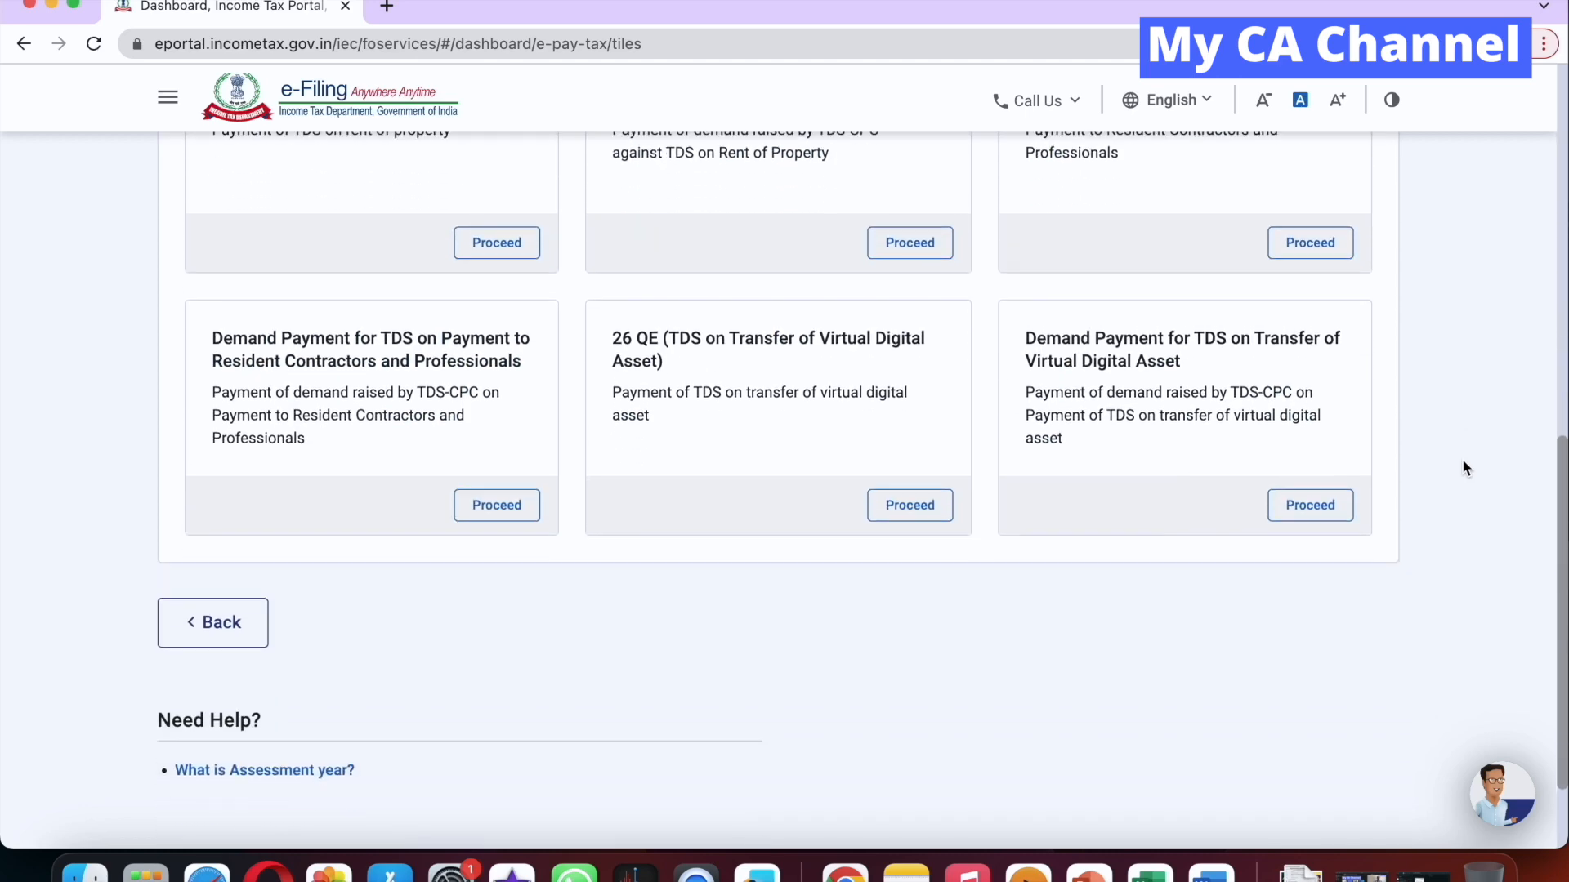
{"action": "scroll", "coordinate": [1463, 468], "scroll_direction": "up", "scroll_amount": 8}
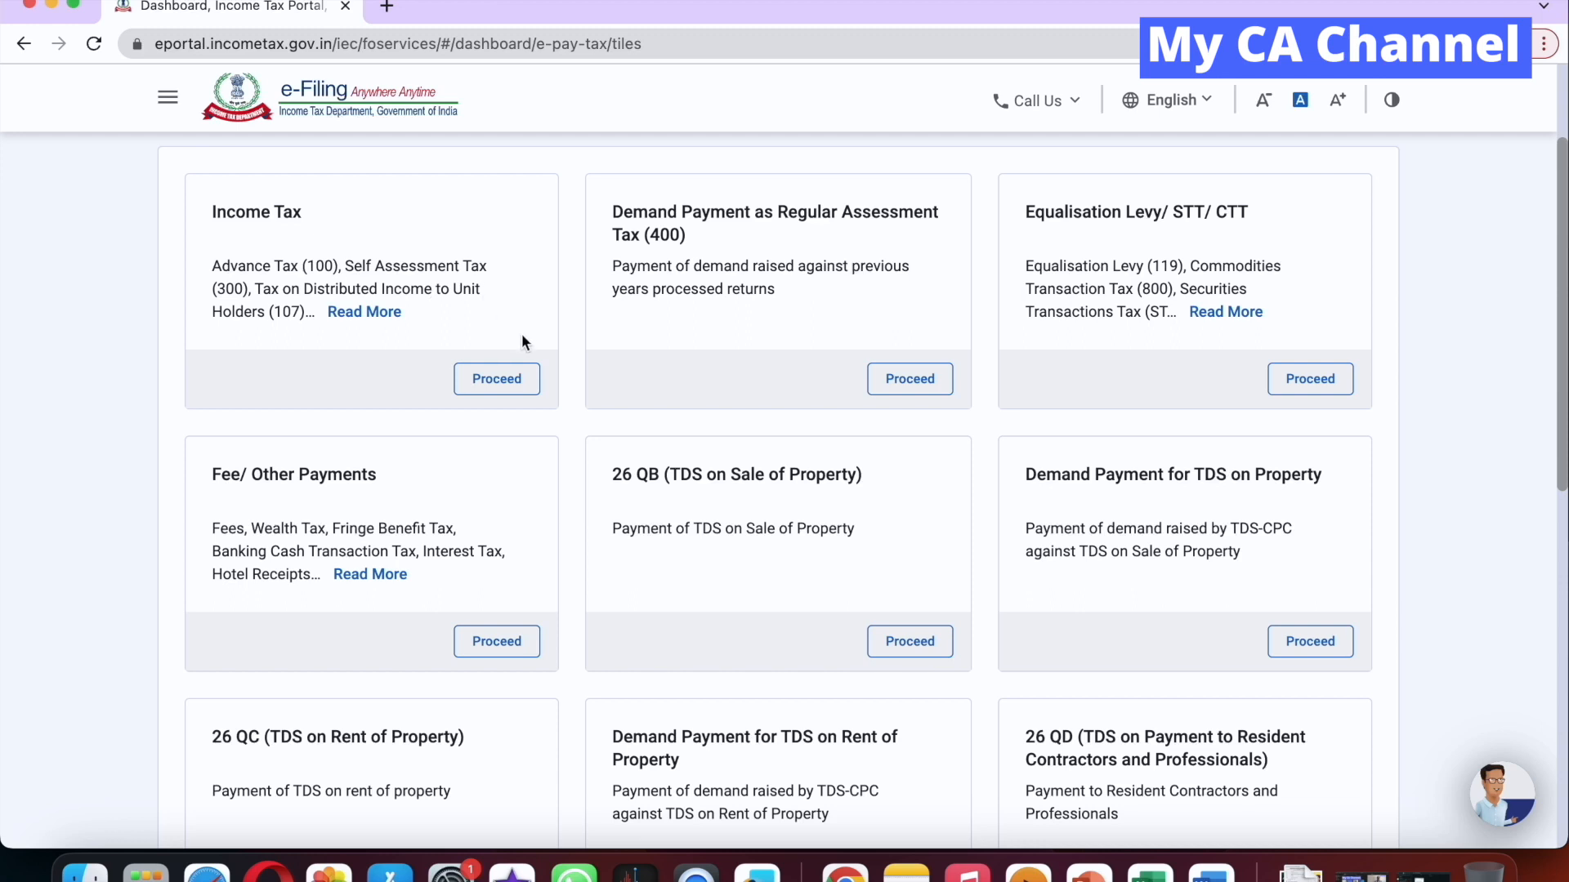
{"action": "left_click", "coordinate": [493, 380]}
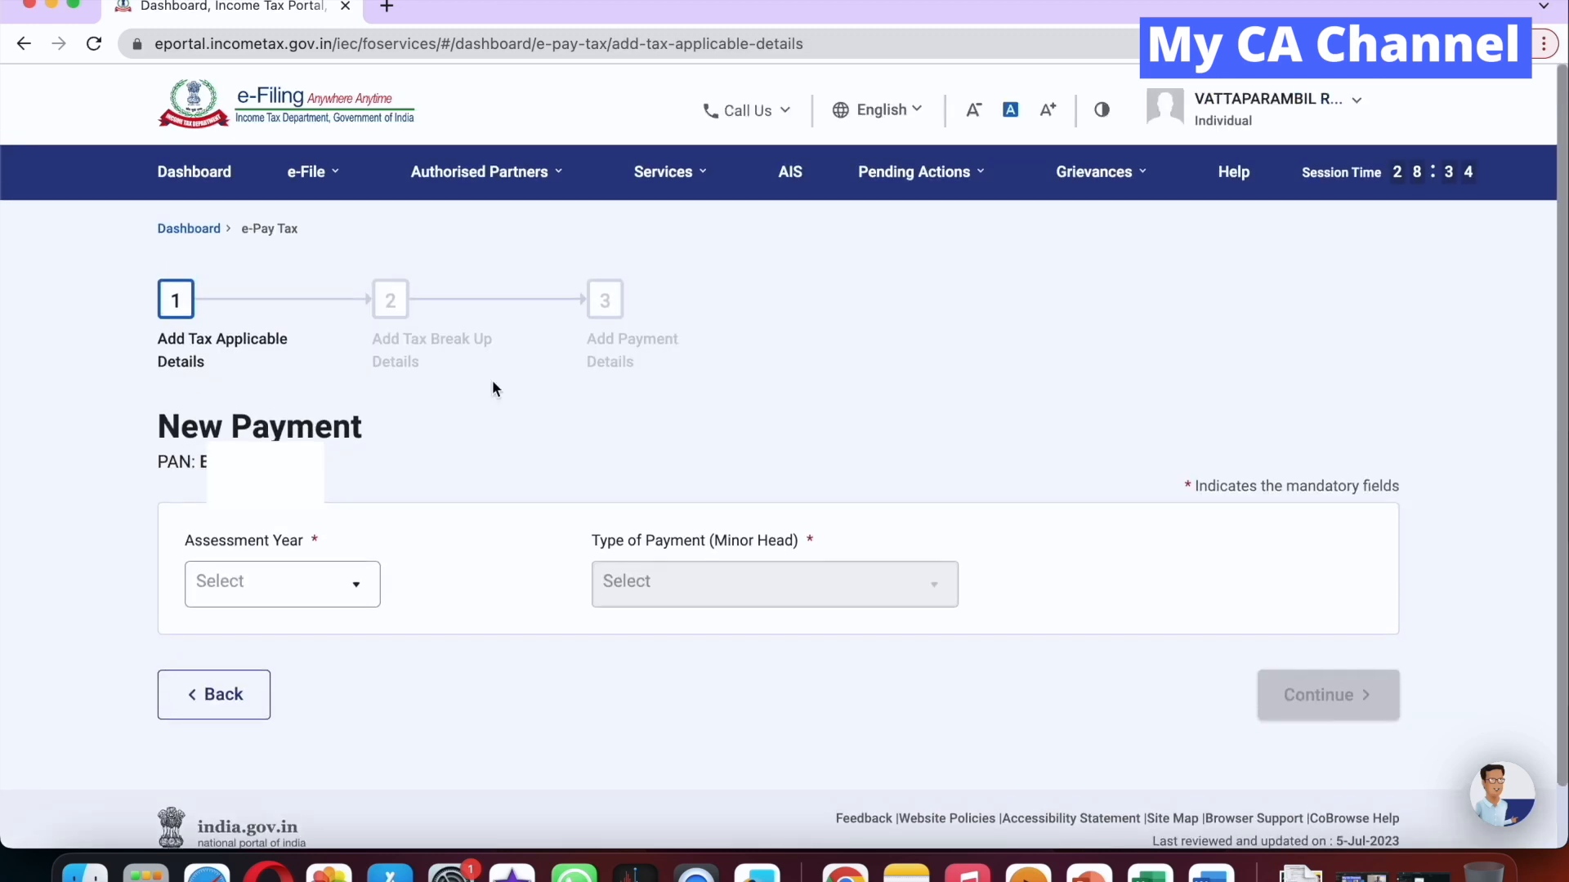
Set the assessment year to 2023-24 and the payment type to Self-Assessment Tax (300), and continue to the tax break-up.
{"action": "left_click", "coordinate": [367, 593]}
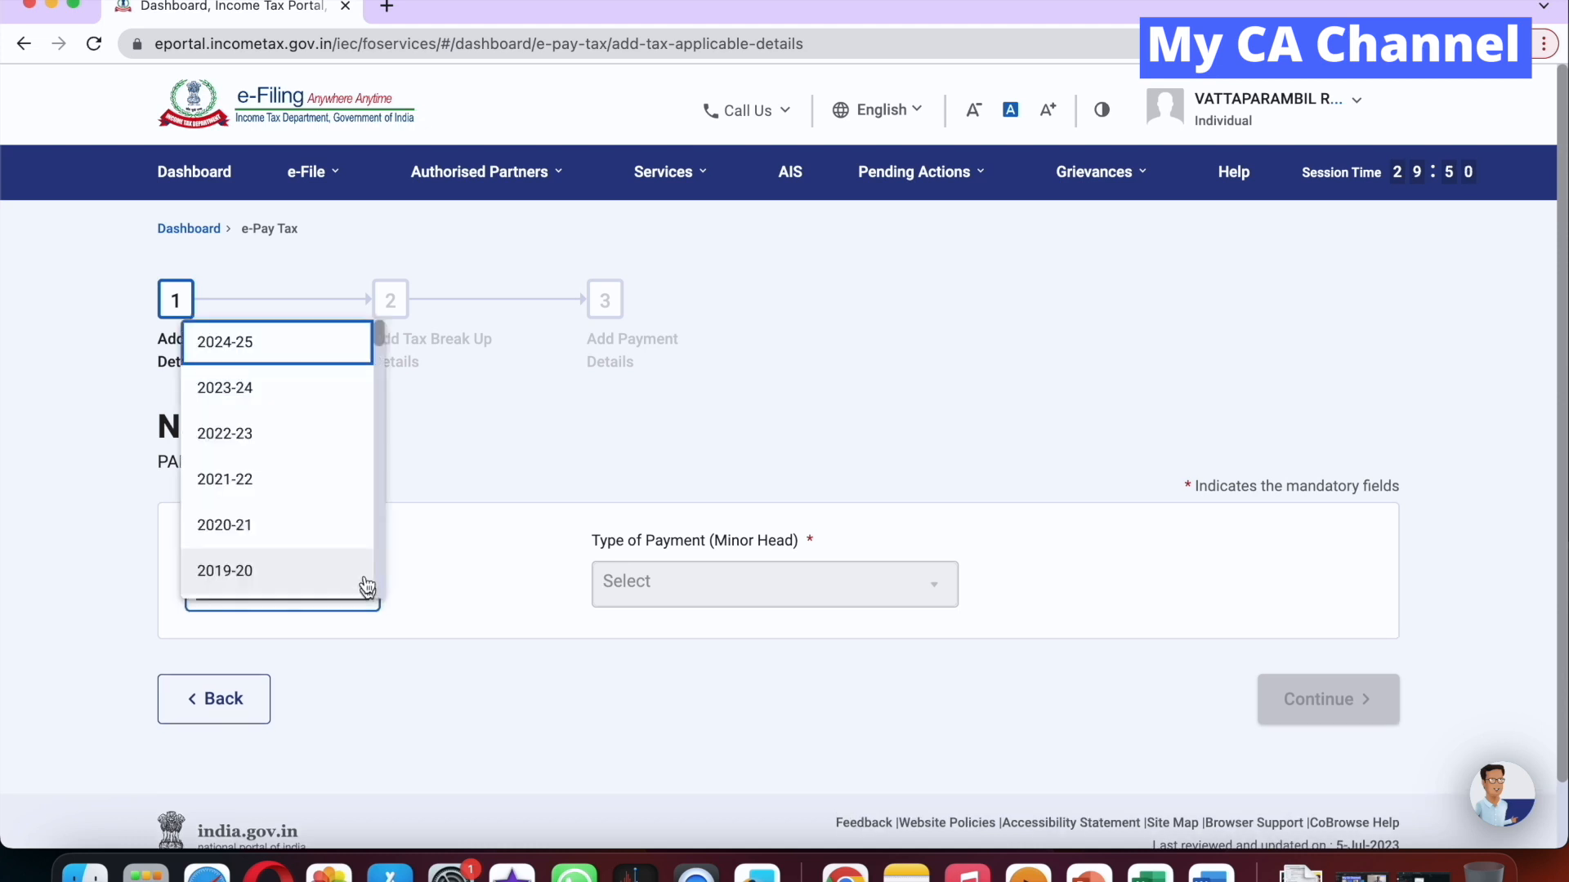
{"action": "left_click", "coordinate": [297, 399]}
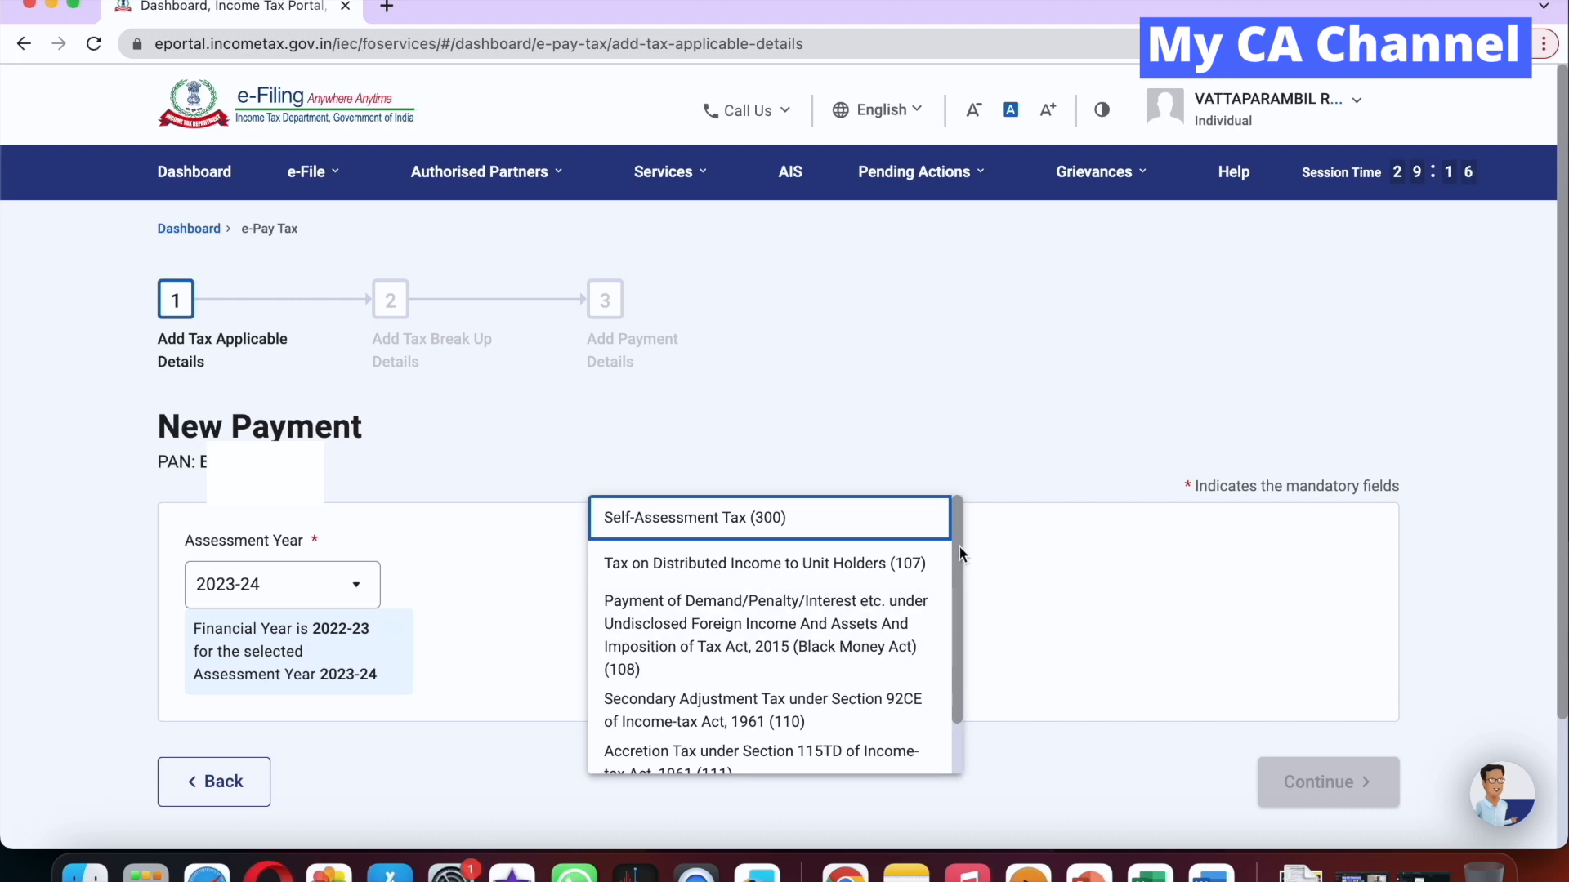
{"action": "left_click", "coordinate": [869, 531]}
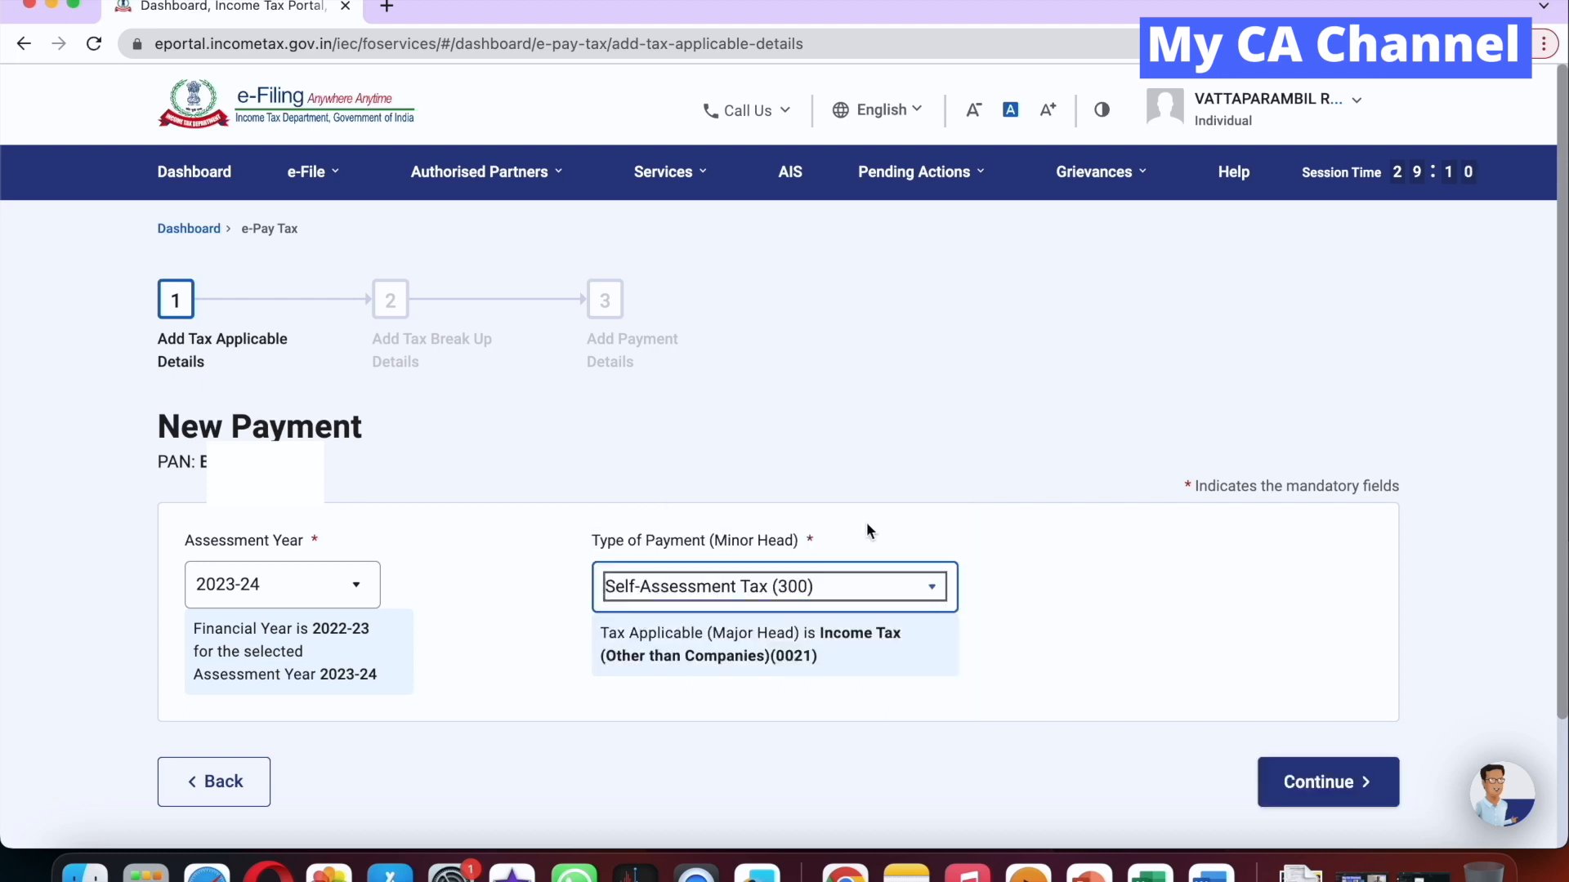
{"action": "left_click", "coordinate": [1337, 786]}
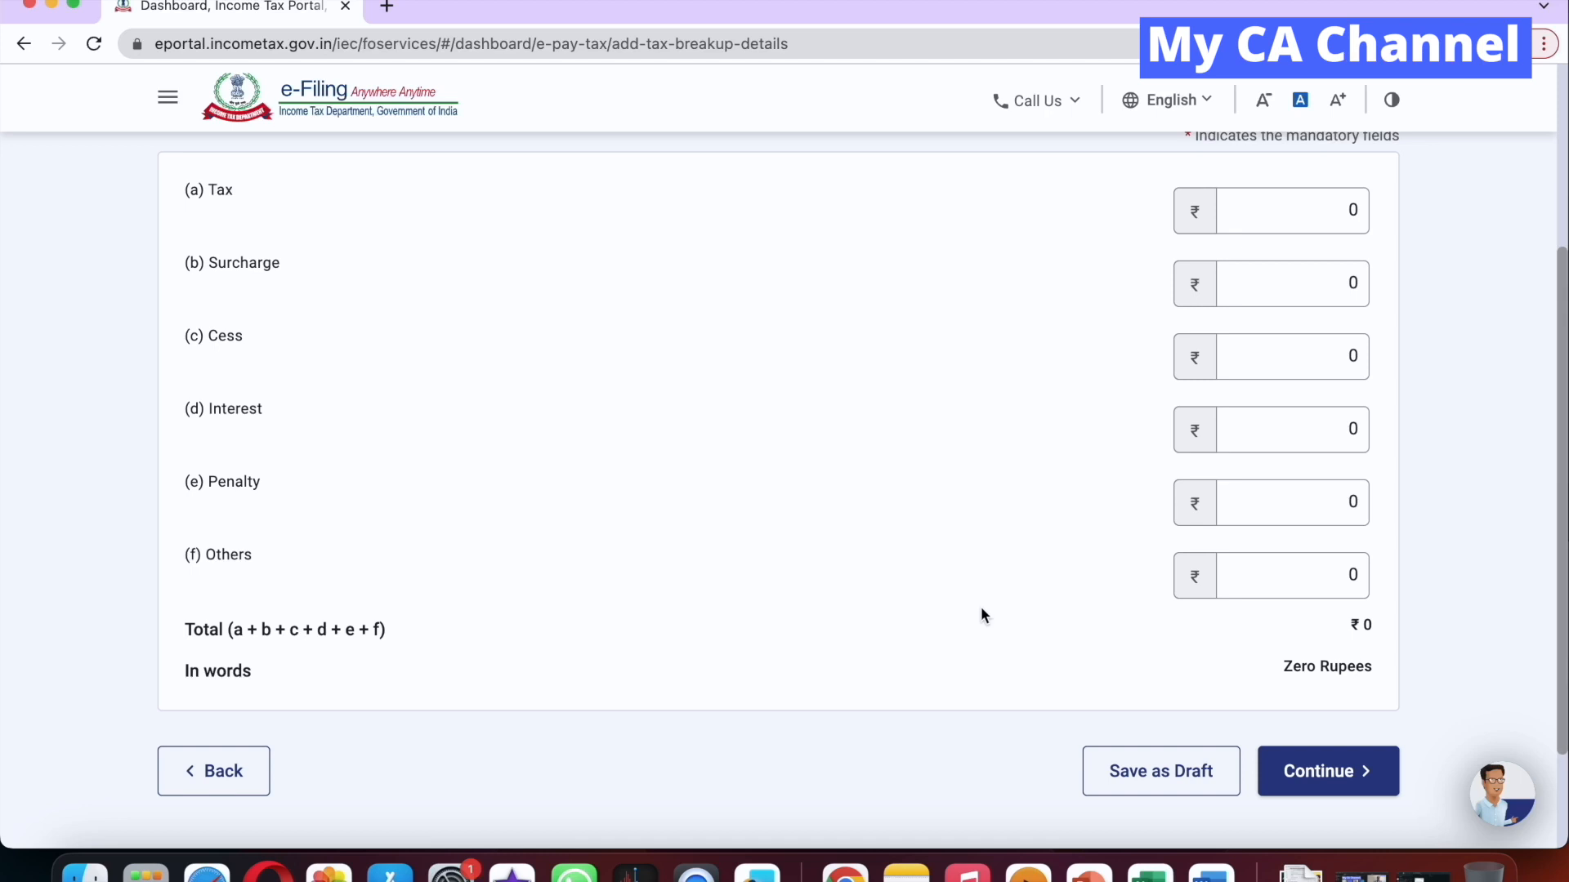
Enter 1,000 as the tax amount in the break-up details and continue to the payment modes.
{"action": "left_click", "coordinate": [1321, 224]}
{"action": "left_click", "coordinate": [1351, 222]}
{"action": "type", "text": "1,000"}
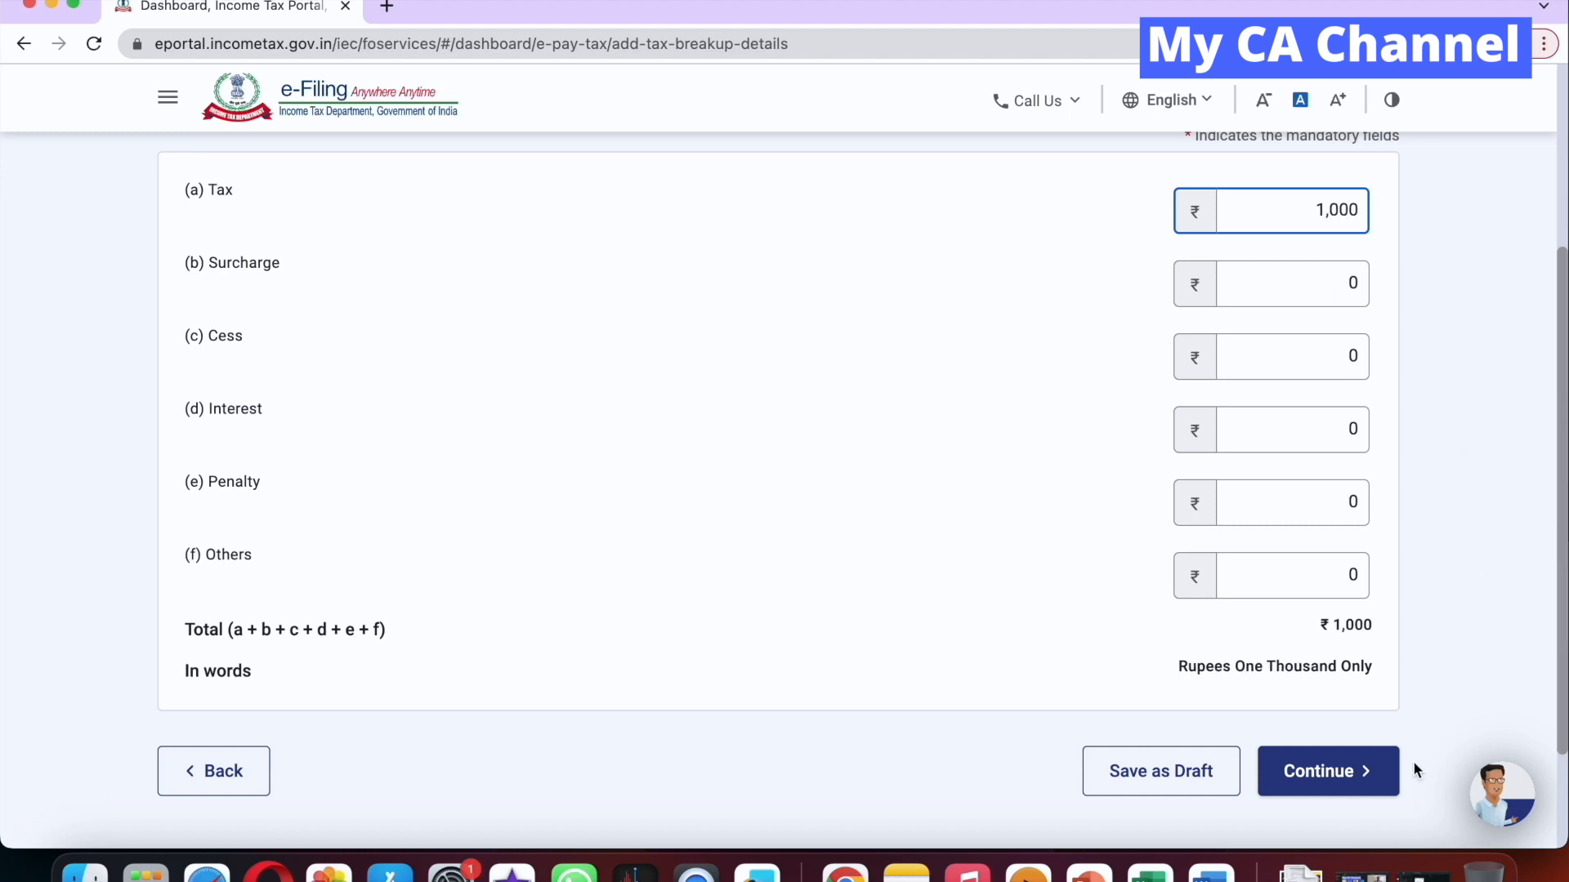
{"action": "left_click", "coordinate": [1340, 776]}
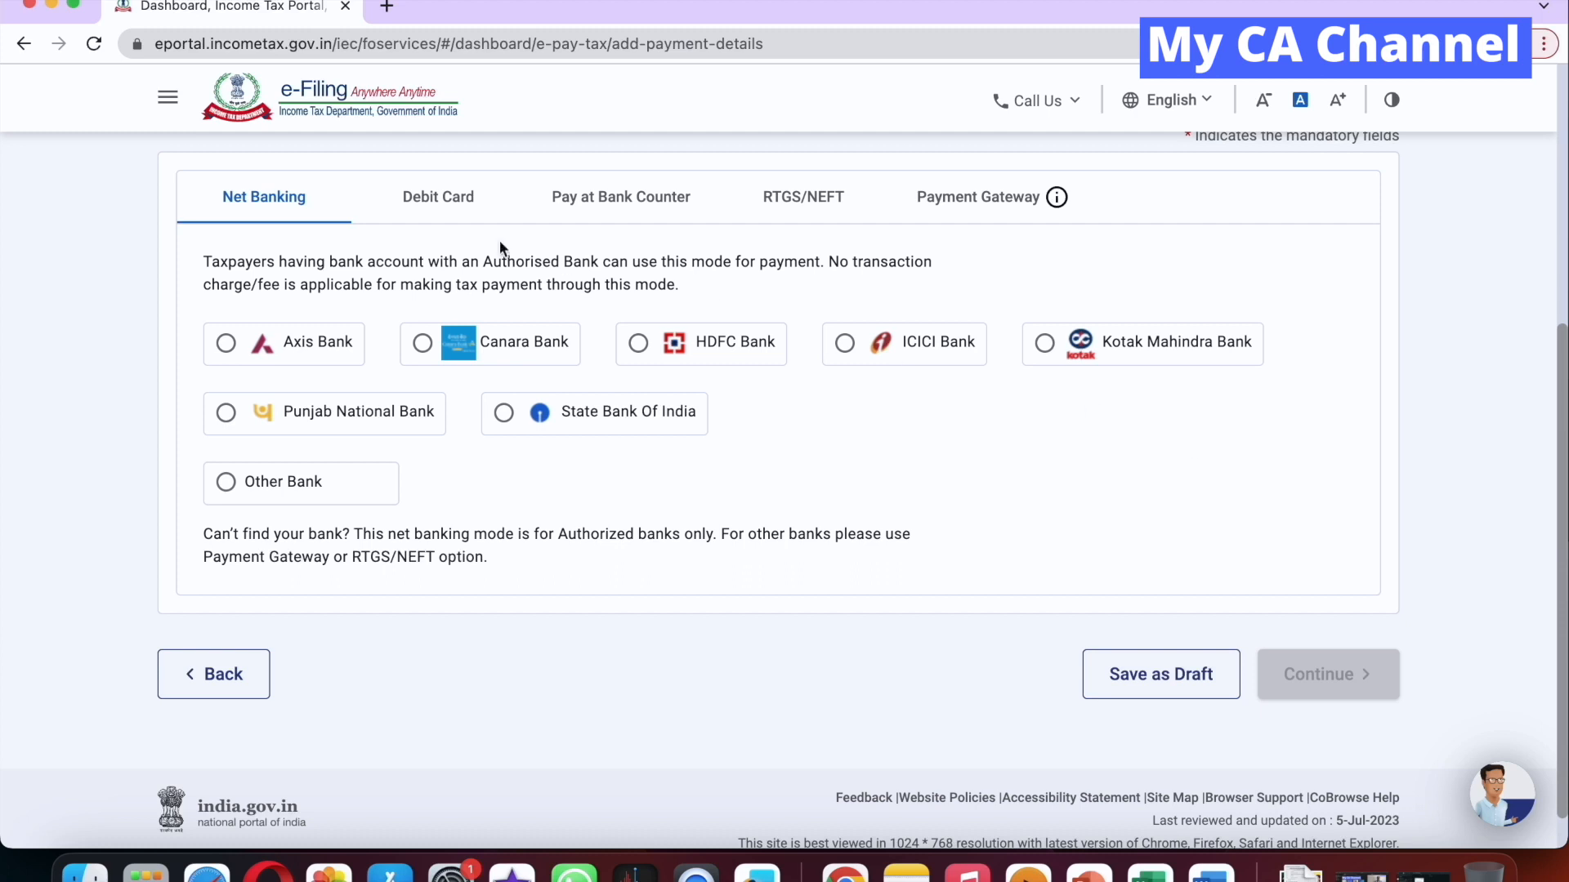
Look through the debit card, bank counter and RTGS/NEFT modes, and choose Payment Gateway with Federal Bank to continue.
{"action": "left_click", "coordinate": [446, 200]}
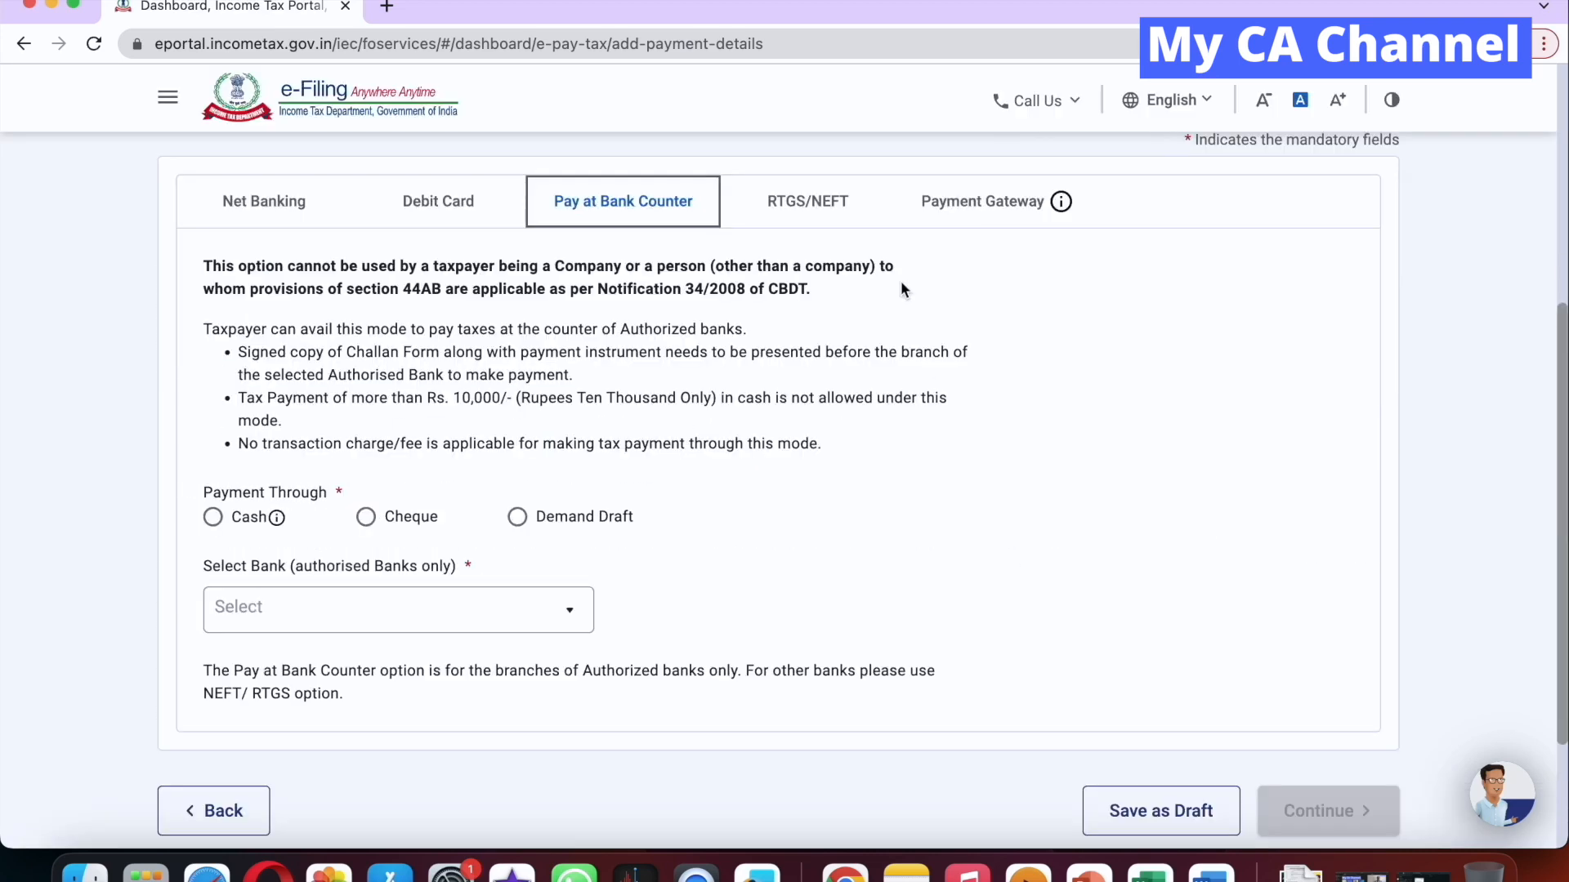
{"action": "left_click", "coordinate": [816, 206]}
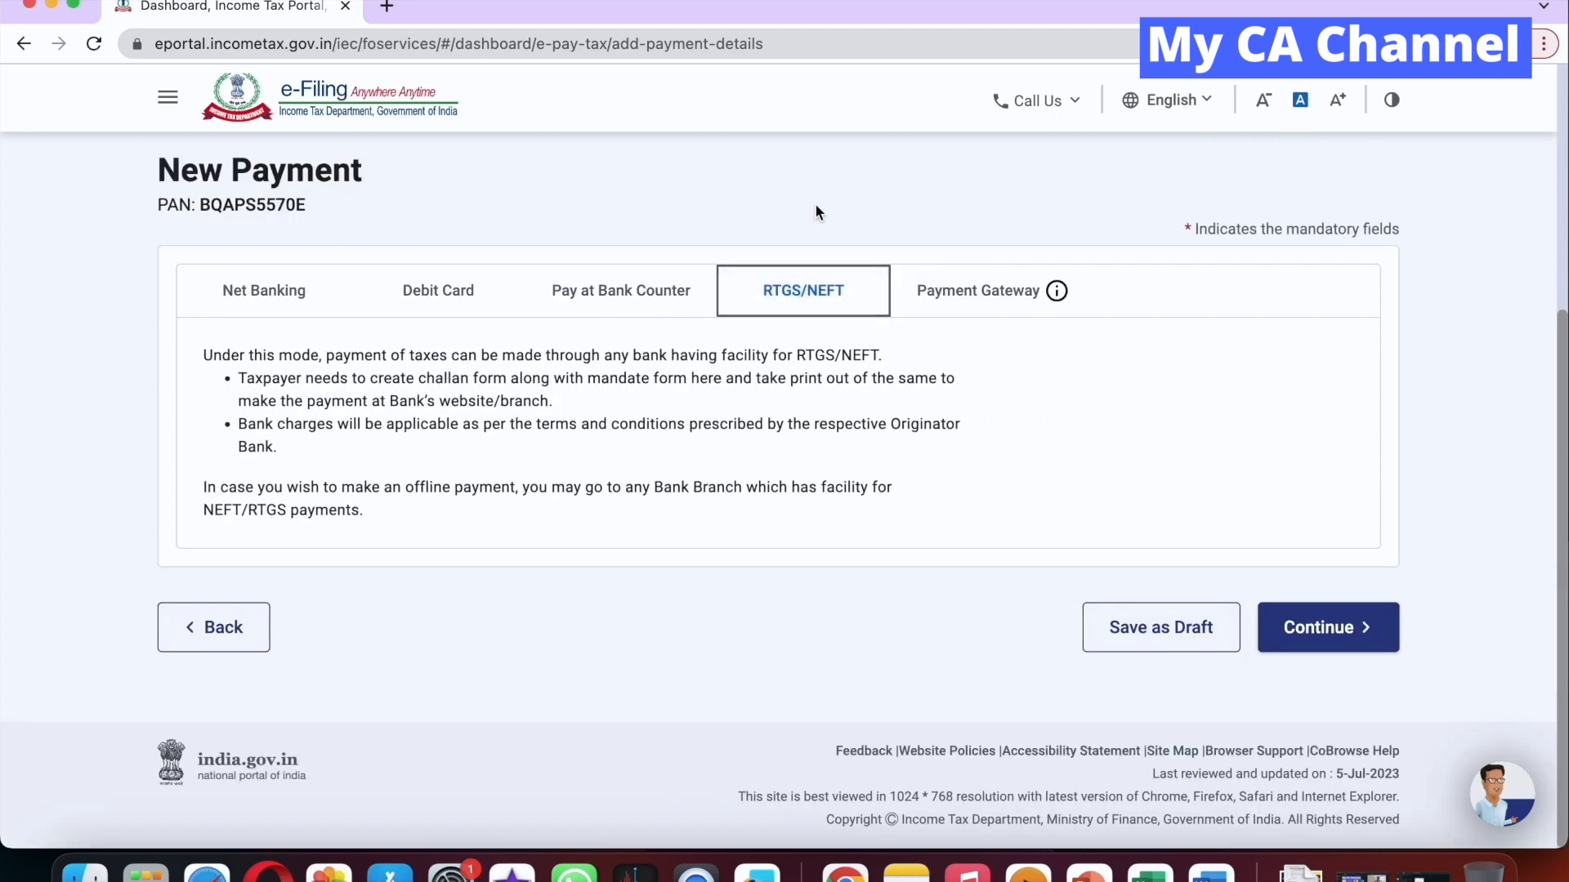
{"action": "left_click", "coordinate": [990, 298]}
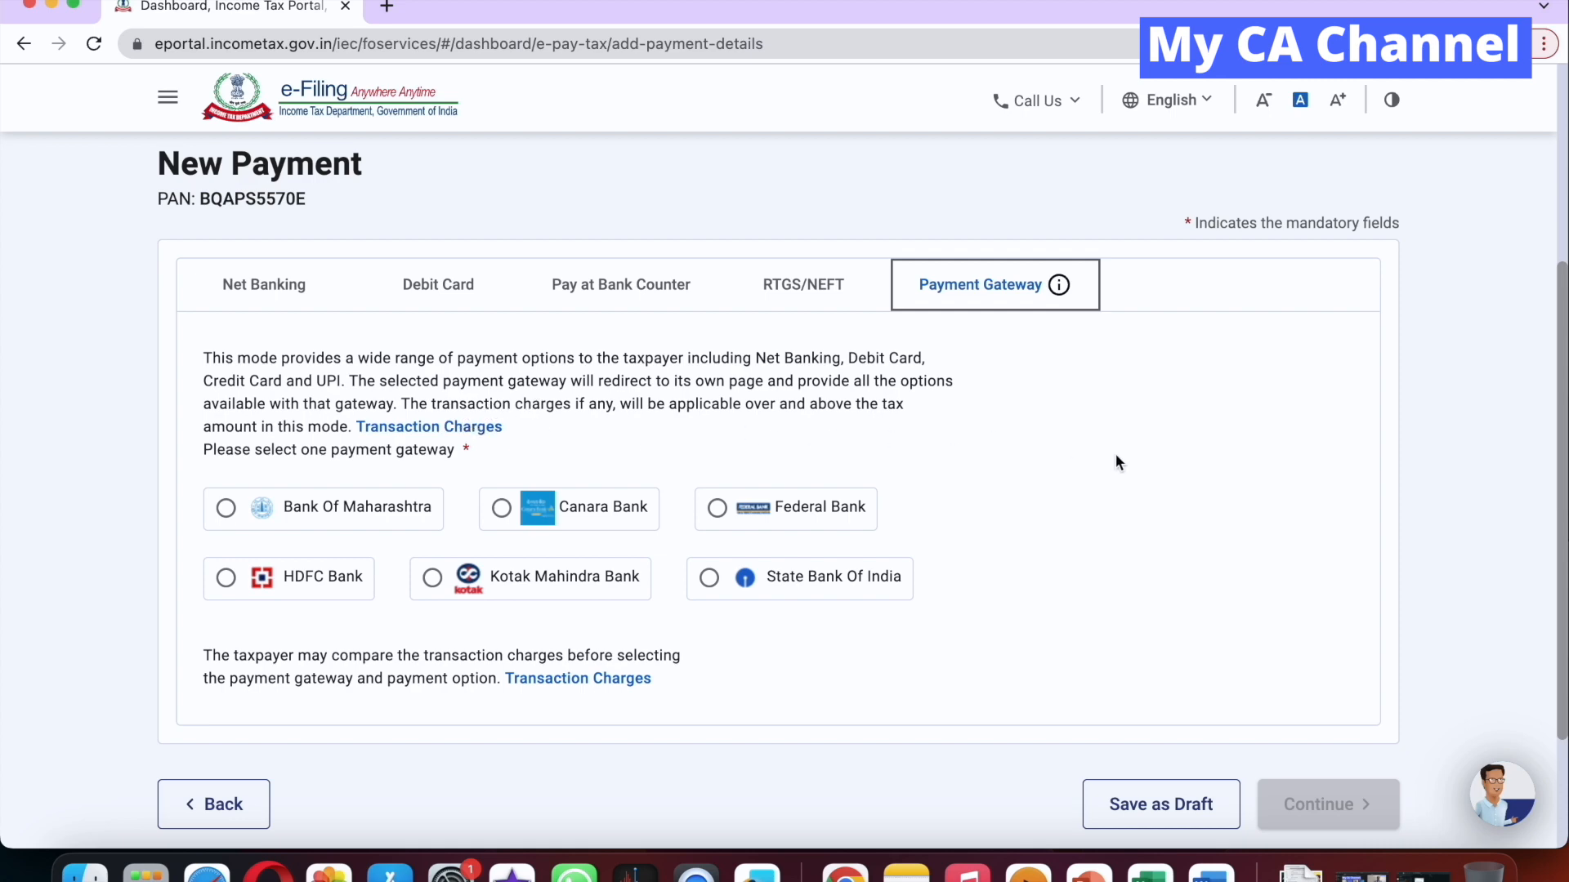
{"action": "scroll", "coordinate": [1114, 452], "scroll_direction": "up", "scroll_amount": 1}
{"action": "left_click", "coordinate": [481, 433]}
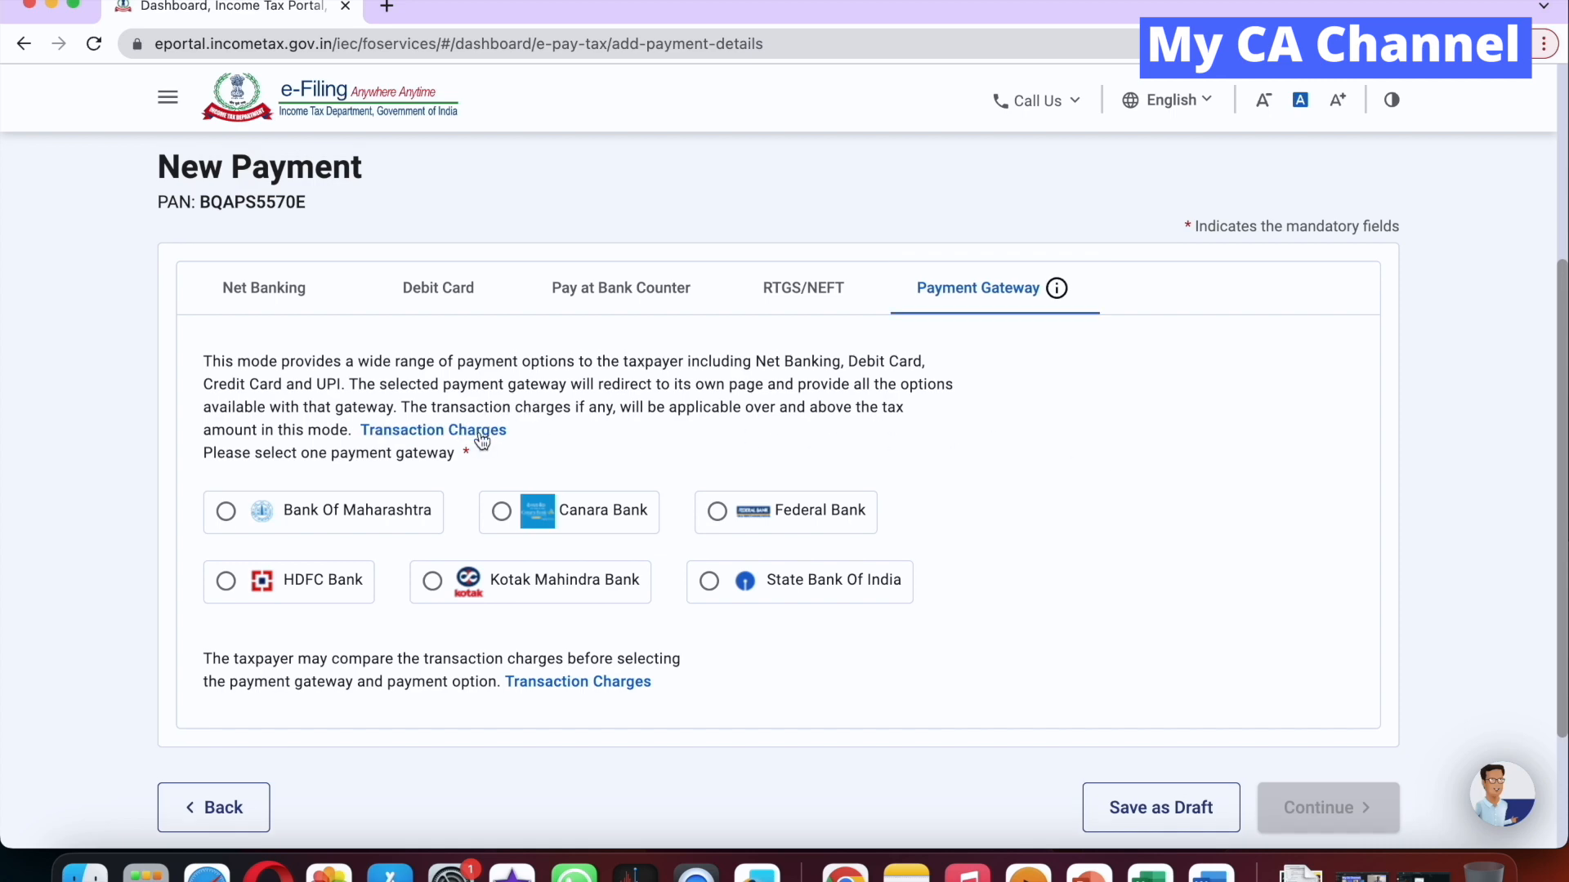
{"action": "key", "text": "Escape"}
{"action": "left_click", "coordinate": [716, 512]}
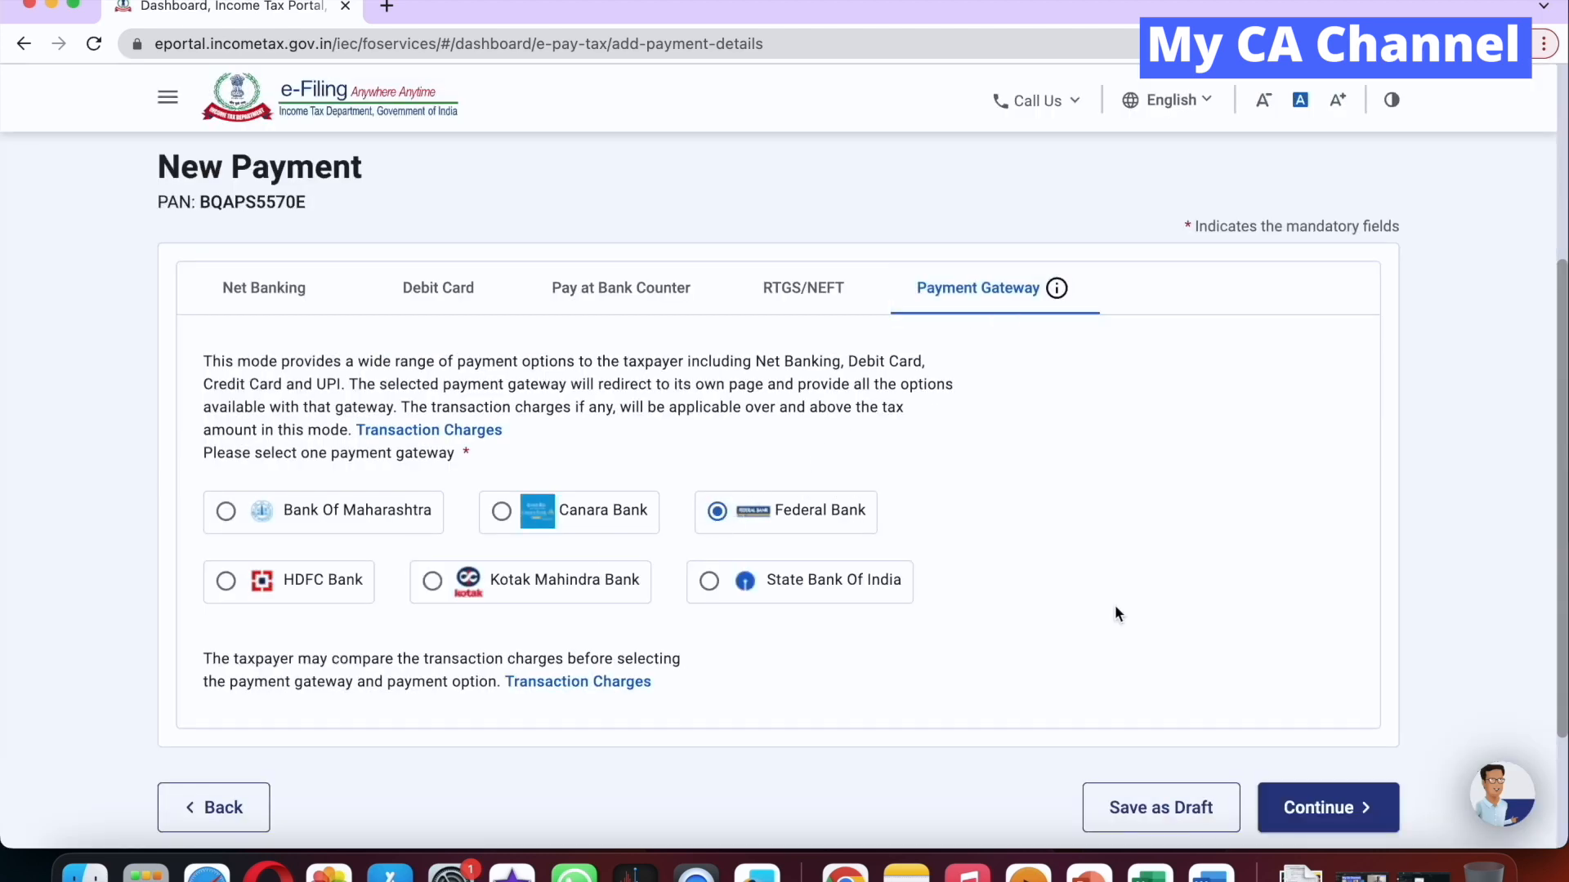
{"action": "left_click", "coordinate": [1325, 813]}
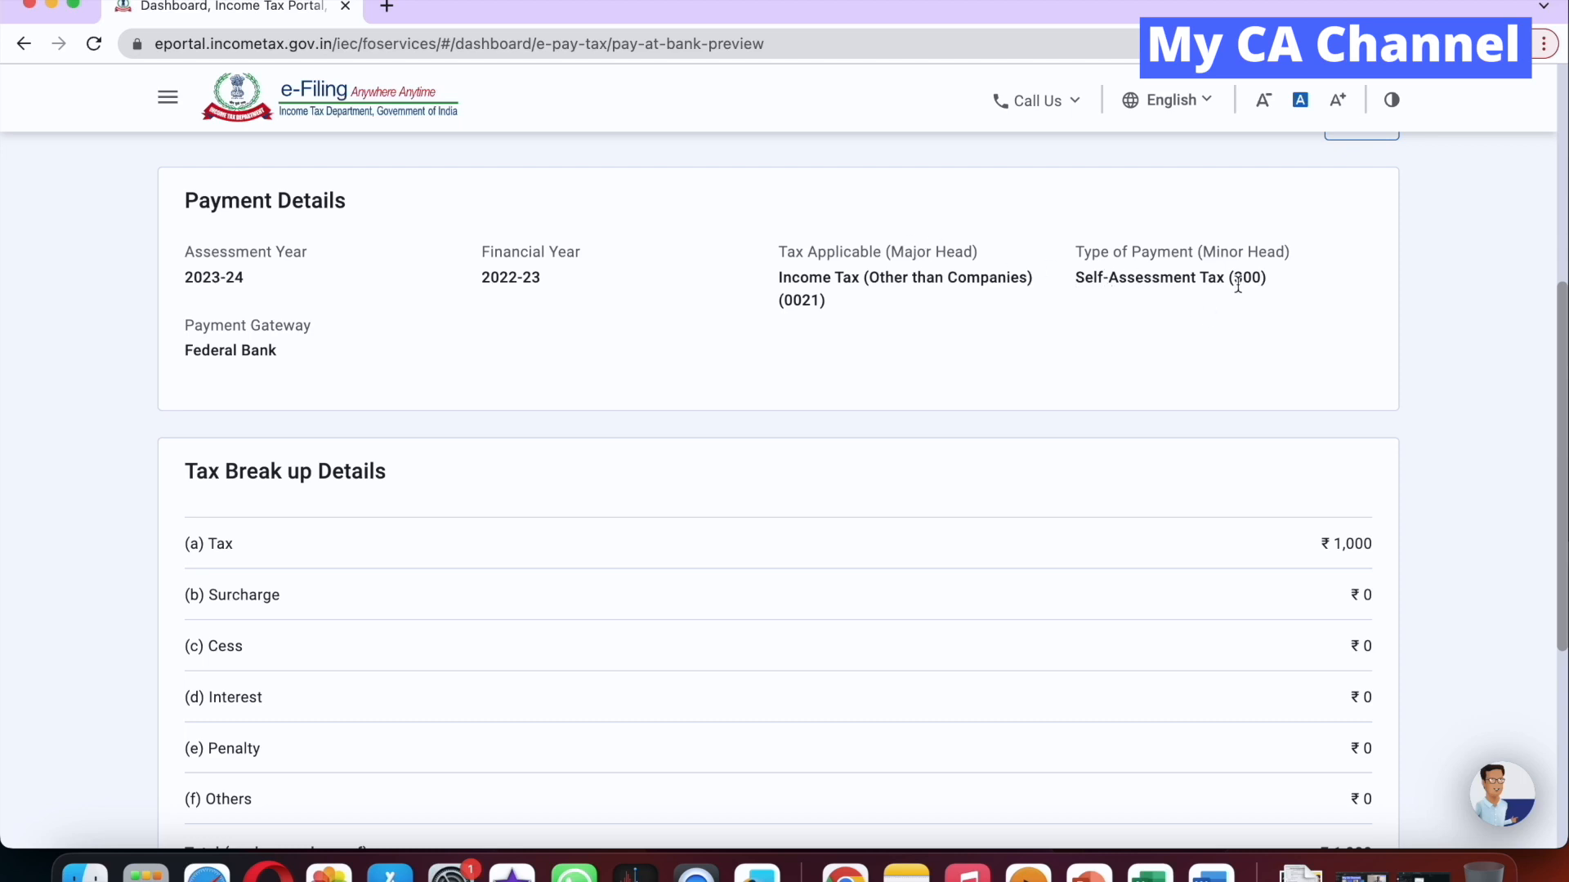
Proceed to pay the challan immediately, agree to the terms and conditions, and submit the payment to the bank.
{"action": "scroll", "coordinate": [1429, 440], "scroll_direction": "down", "scroll_amount": 4}
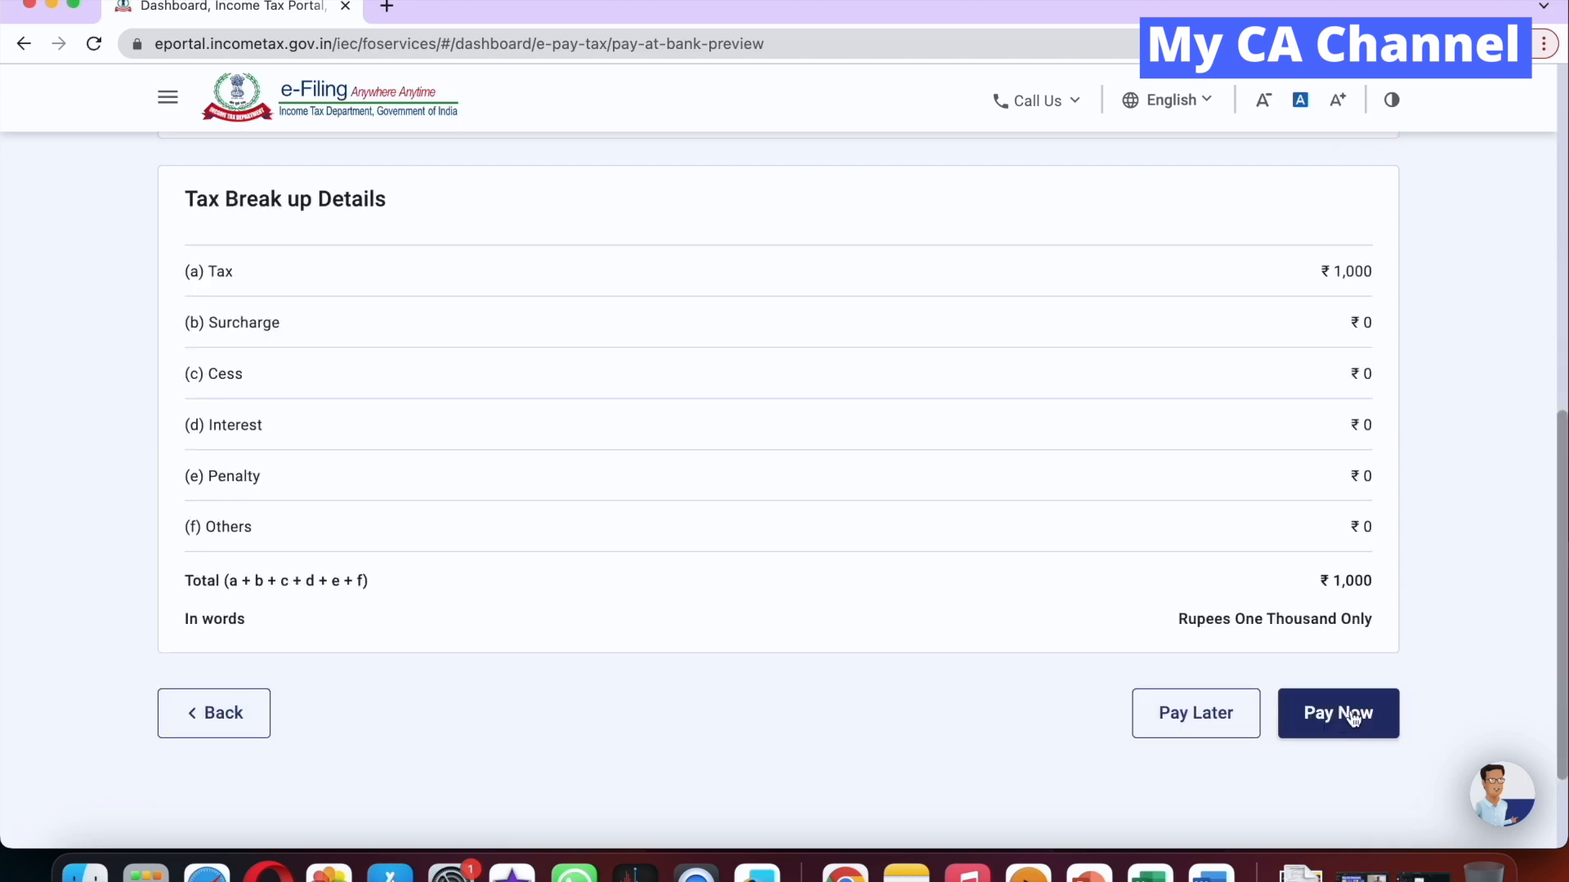
{"action": "left_click", "coordinate": [1335, 714]}
{"action": "scroll", "coordinate": [768, 457], "scroll_direction": "down", "scroll_amount": 15}
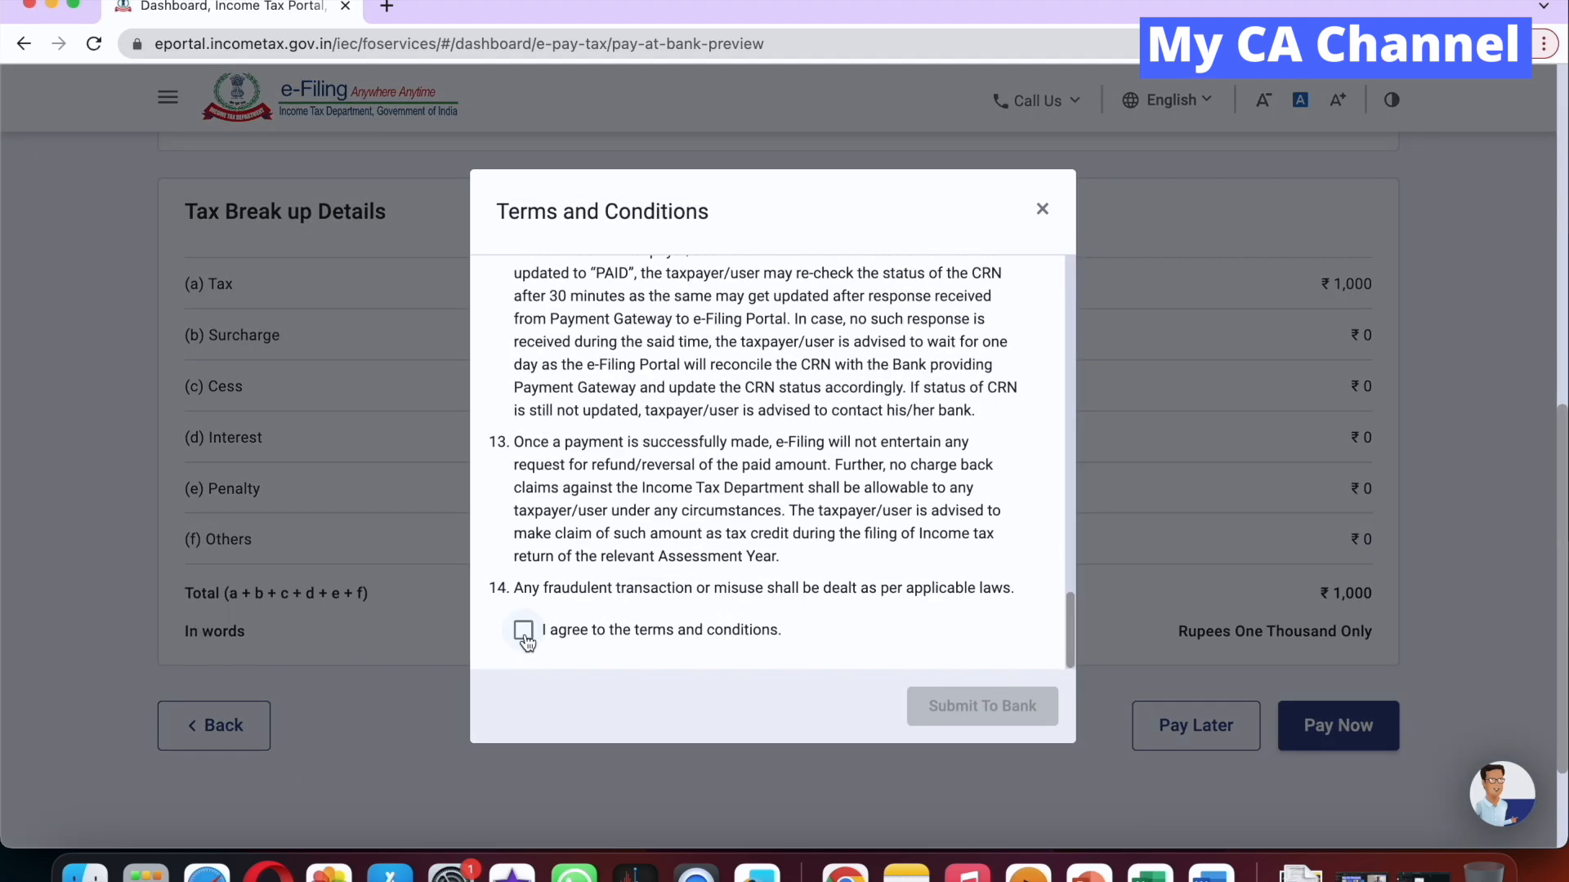
{"action": "left_click", "coordinate": [523, 630]}
{"action": "left_click", "coordinate": [993, 714]}
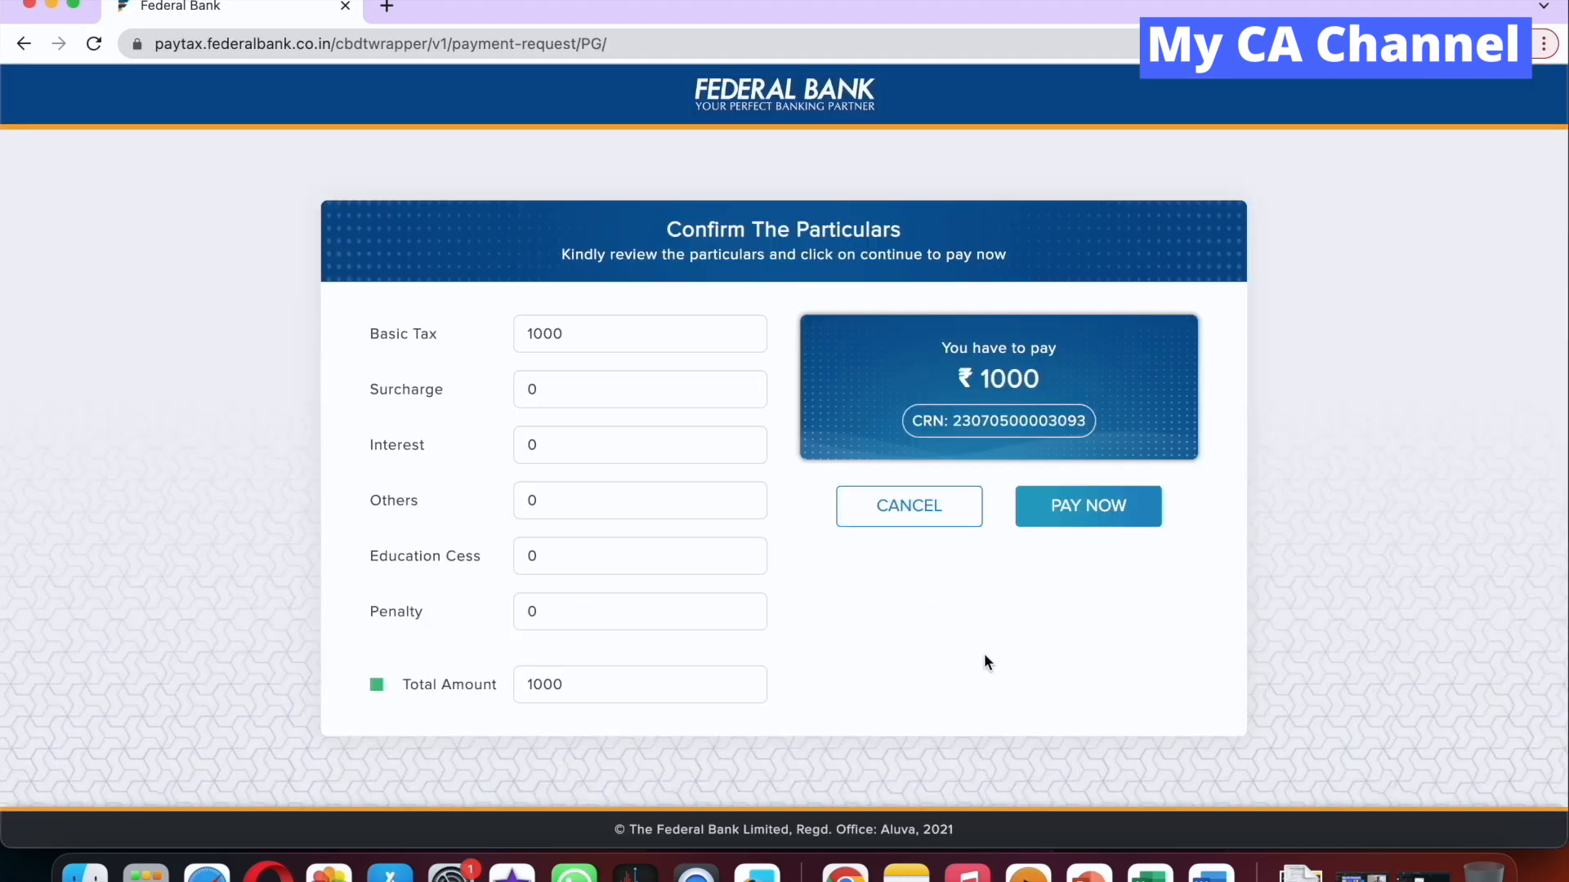
Confirm the Federal Bank payment particulars and pay by card with the cardholder name, card number, expiry date and CVC2 code.
{"action": "left_click", "coordinate": [1102, 514]}
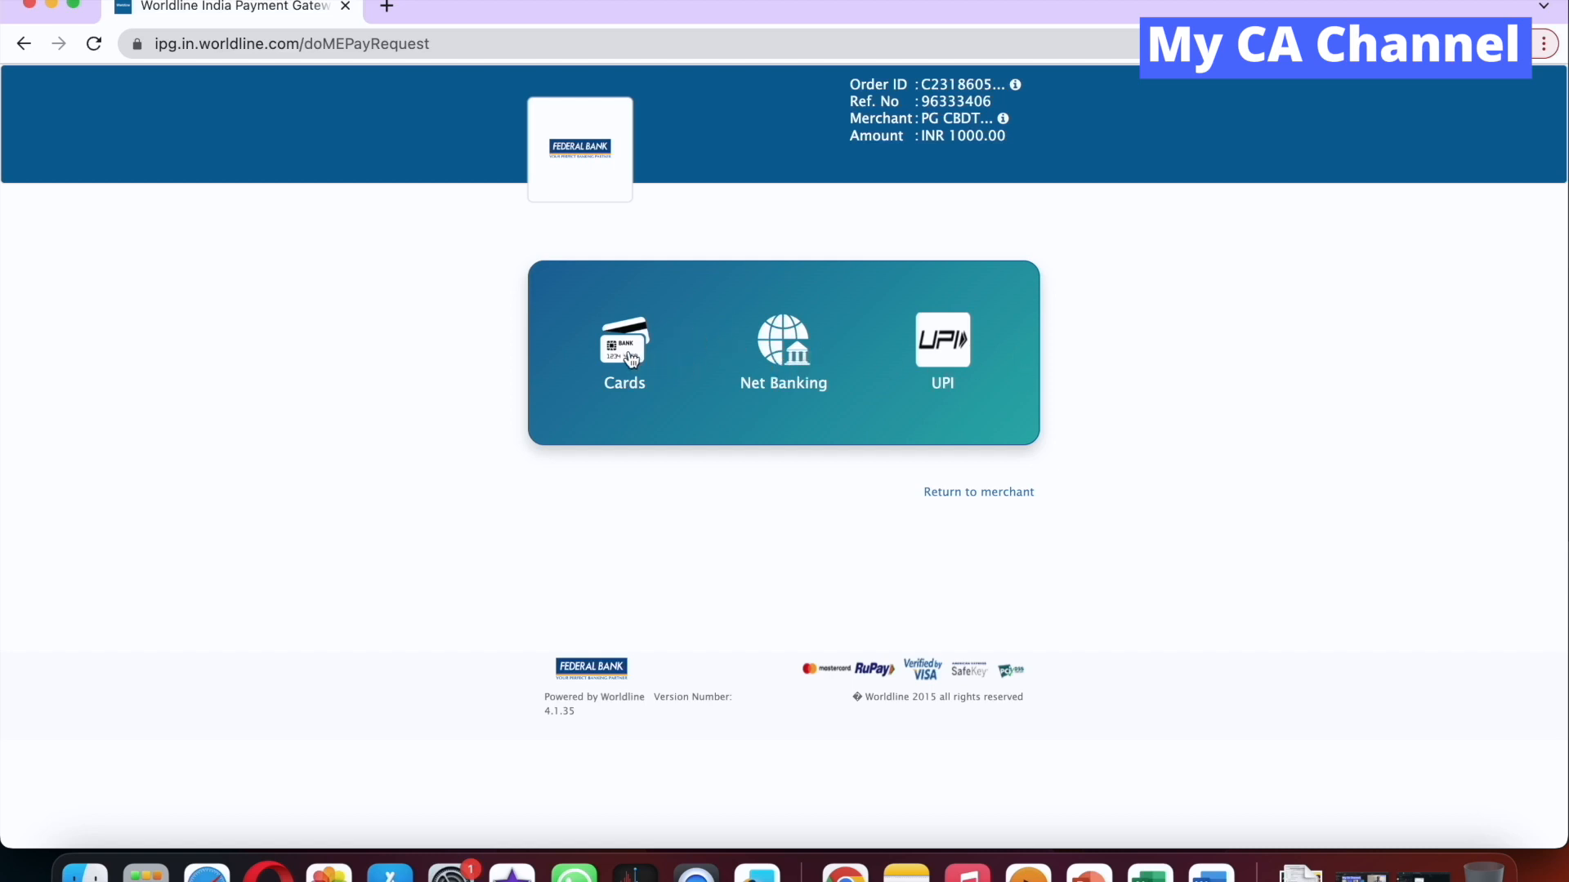
{"action": "left_click", "coordinate": [630, 360]}
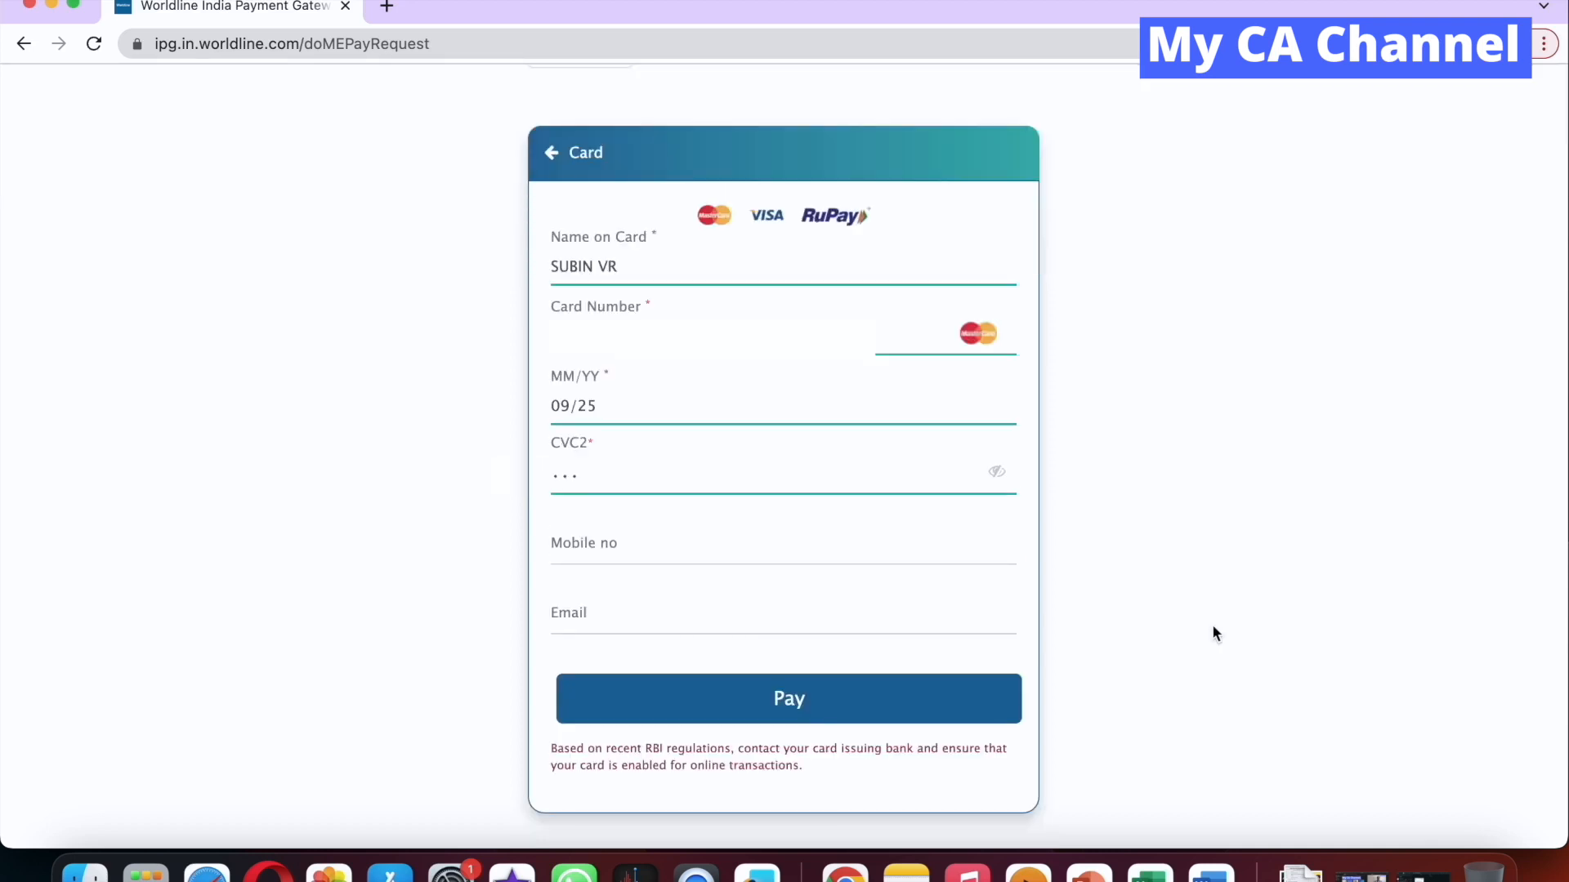
{"action": "left_click", "coordinate": [812, 711]}
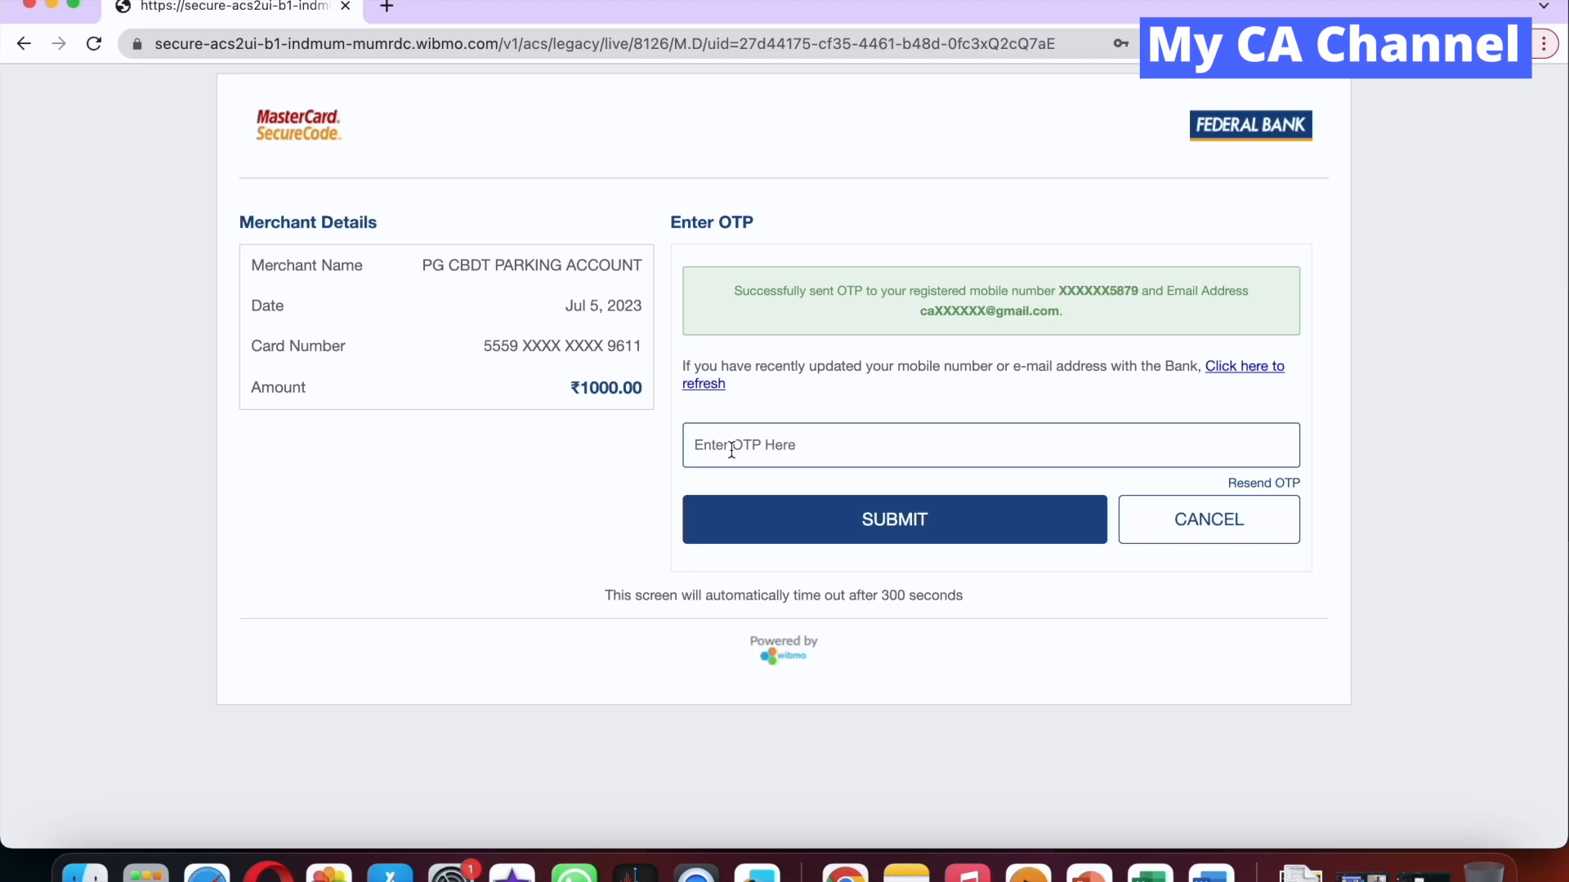
Enter the one-time password on the bank's verification page and submit it to authorize the payment.
{"action": "key", "text": "super+v"}
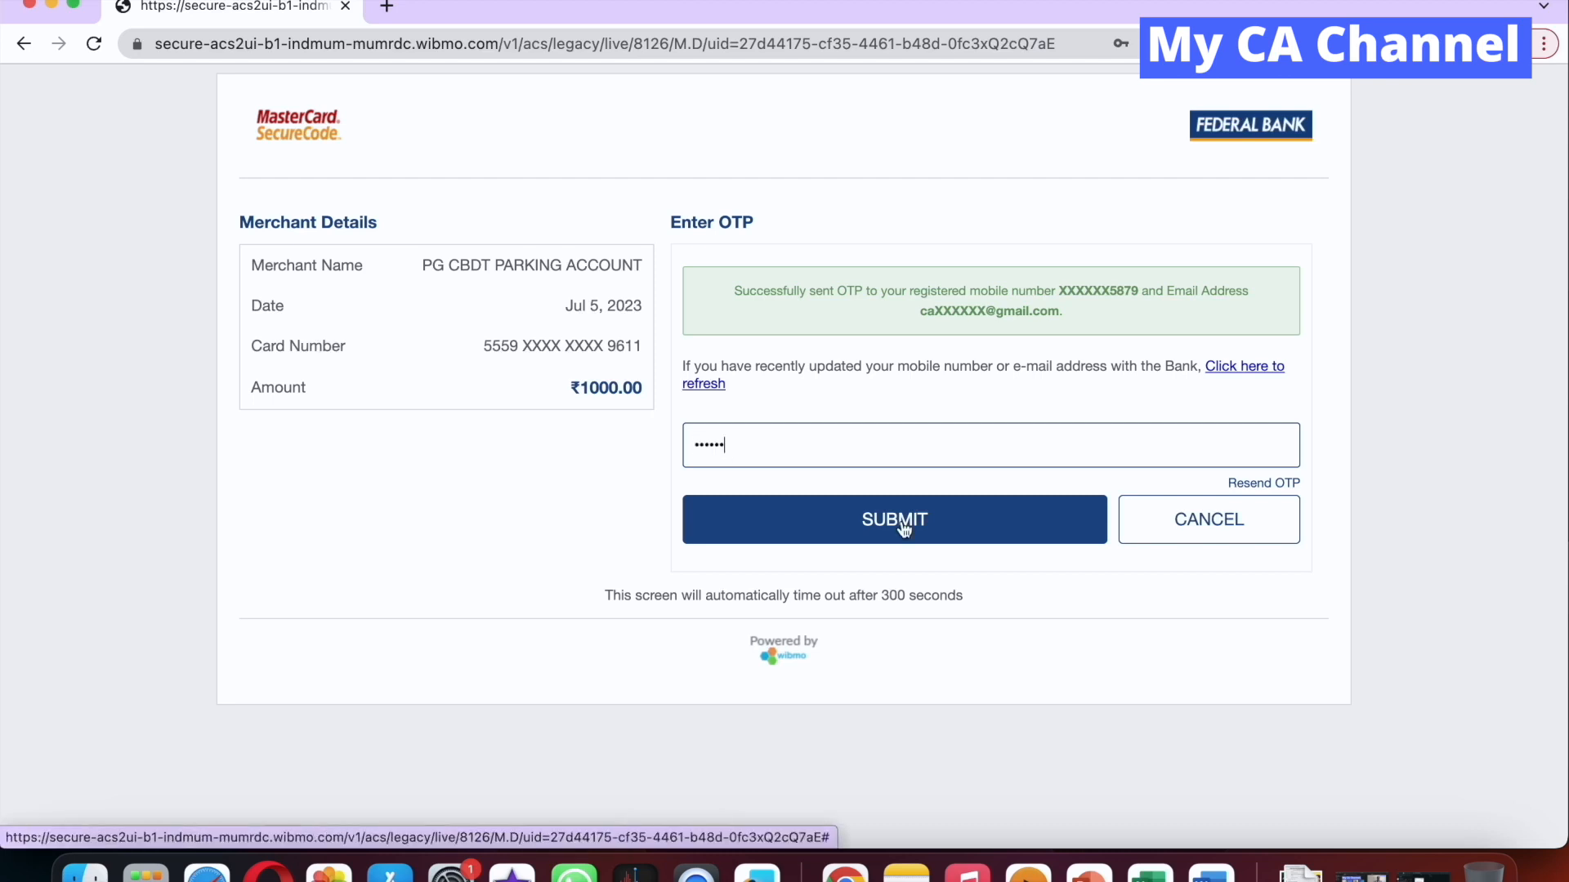
{"action": "left_click", "coordinate": [904, 523]}
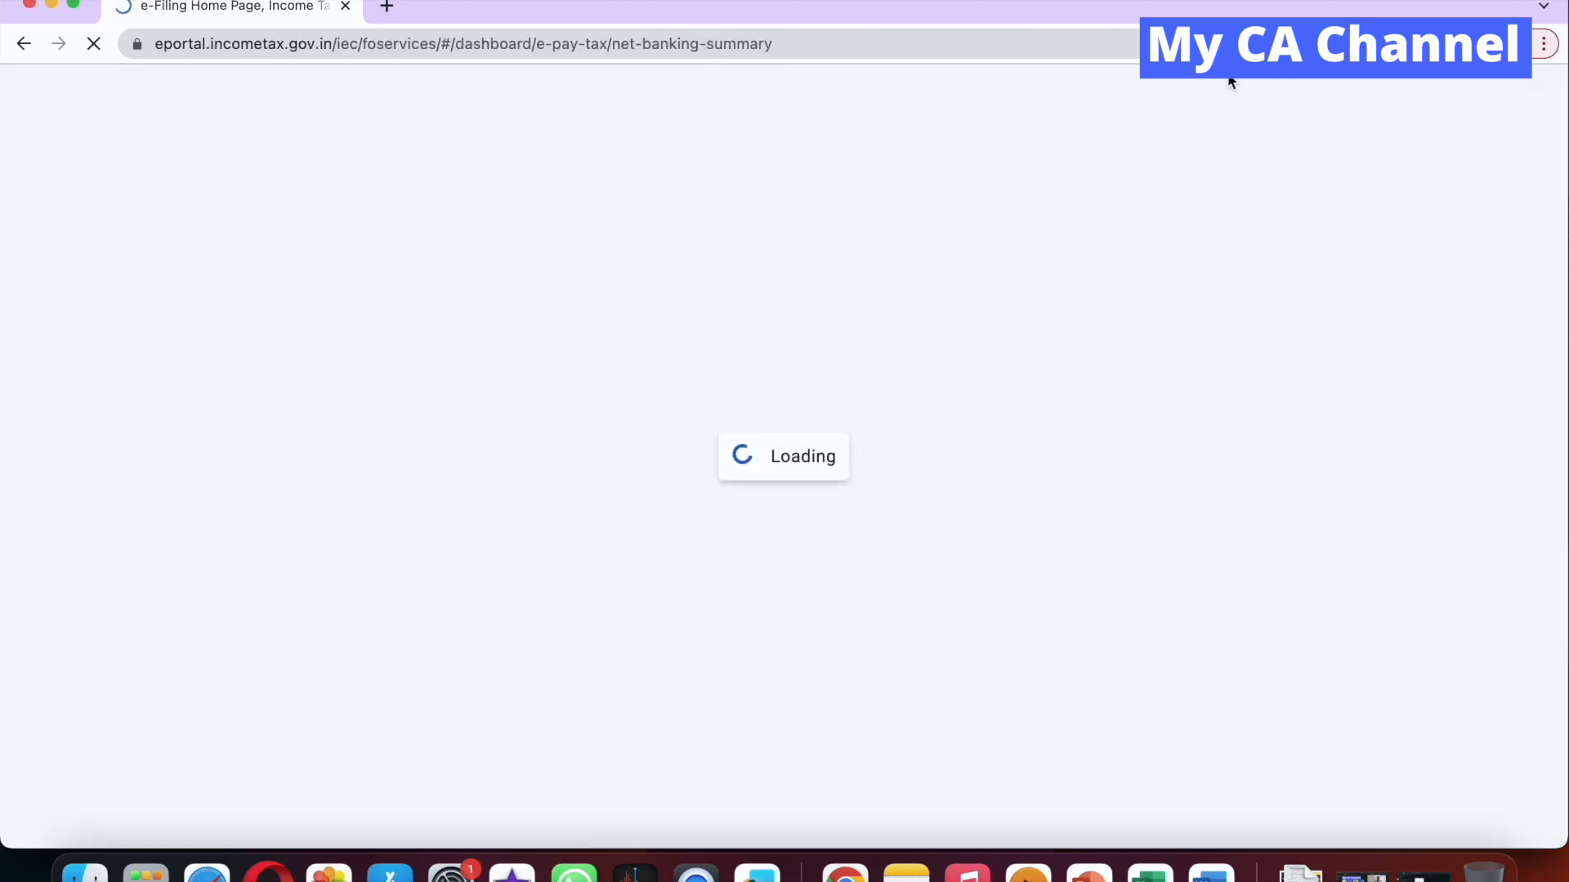
Download the challan receipt from the payment summary and enlarge the opened PDF window.
{"action": "scroll", "coordinate": [1253, 438], "scroll_direction": "down", "scroll_amount": 1}
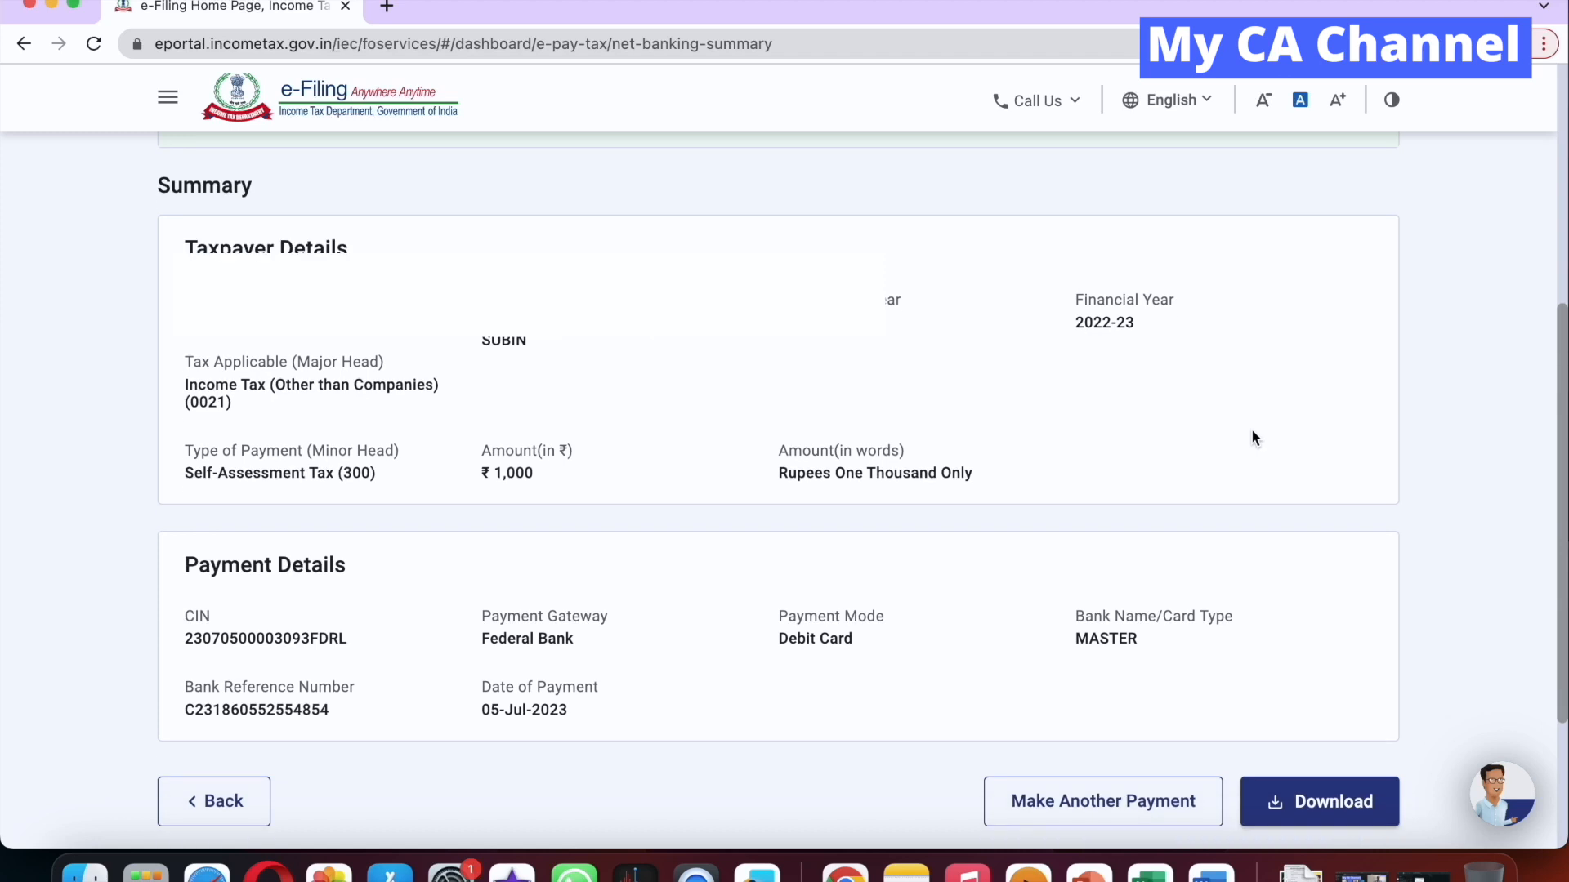
{"action": "scroll", "coordinate": [1256, 438], "scroll_direction": "down", "scroll_amount": 5}
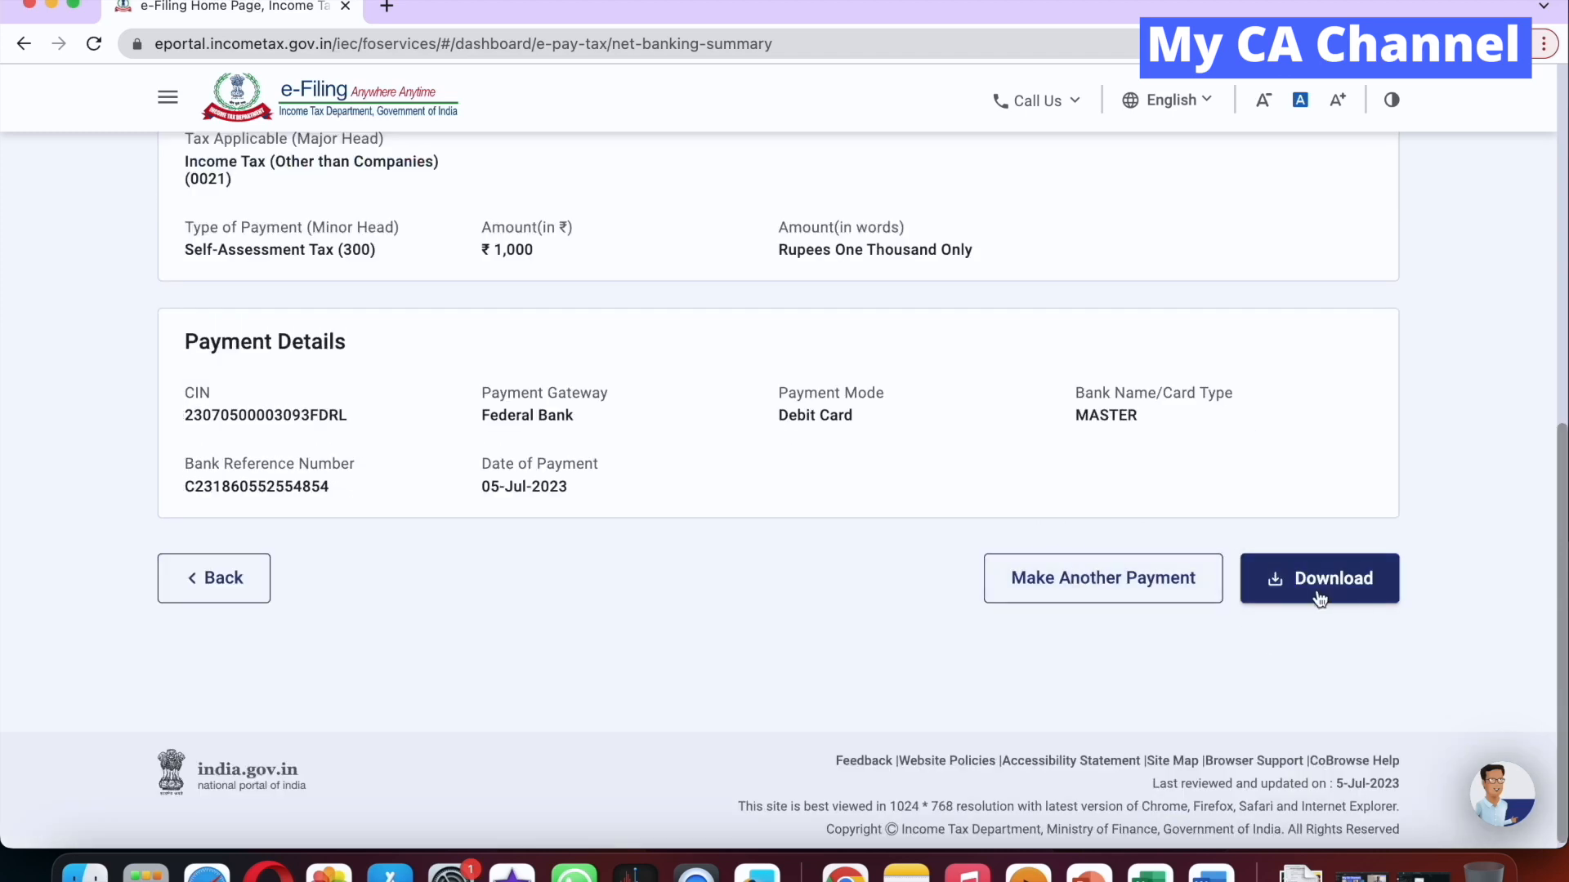
{"action": "left_click", "coordinate": [1291, 587]}
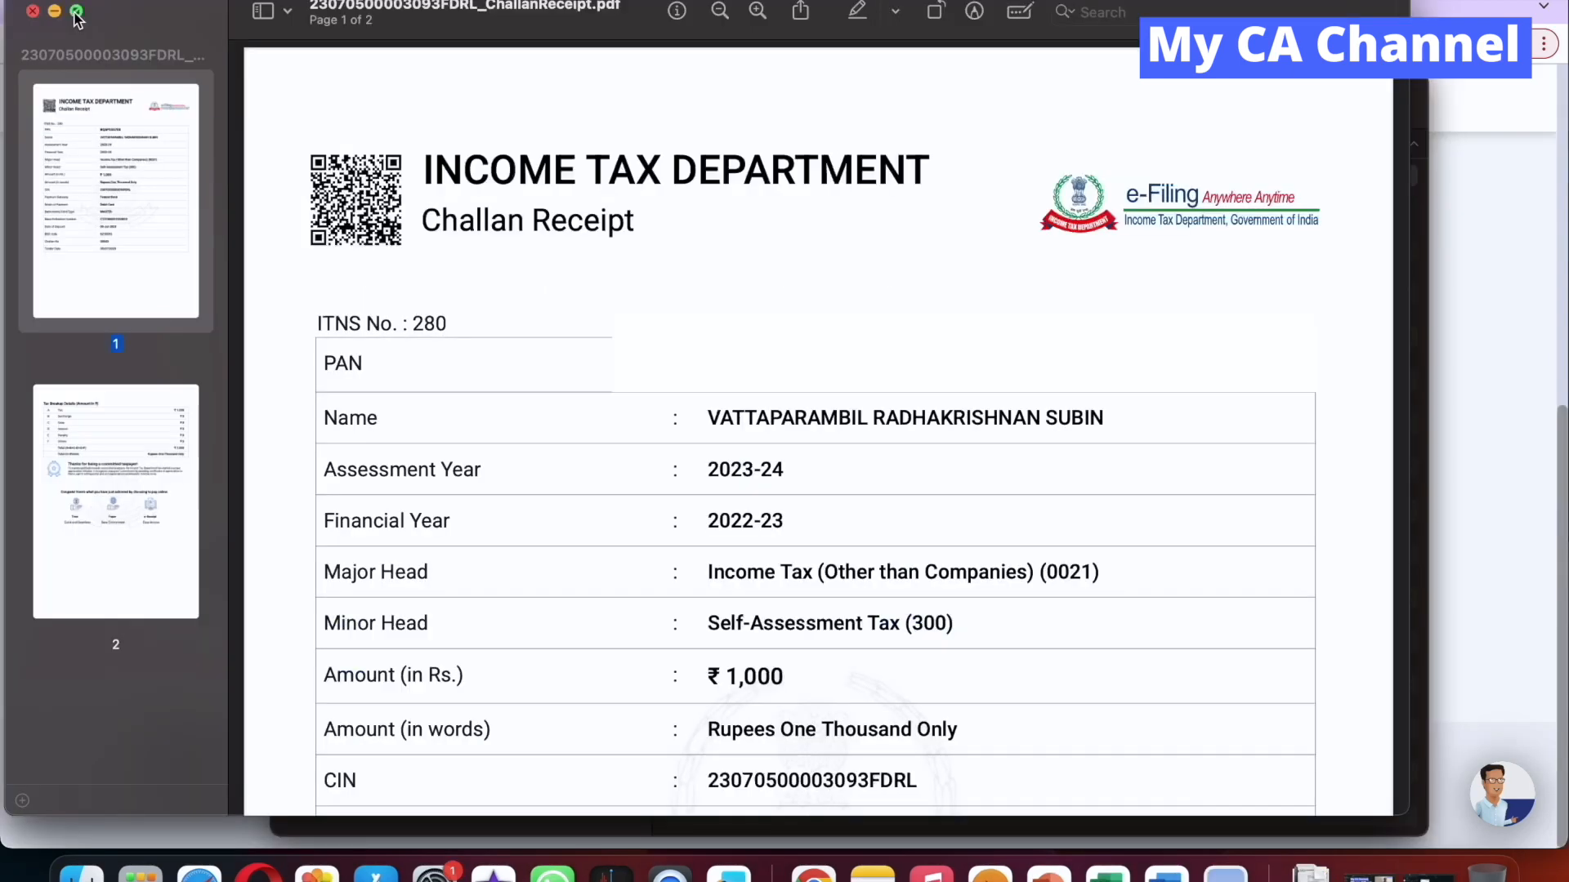
{"action": "left_click", "coordinate": [76, 11]}
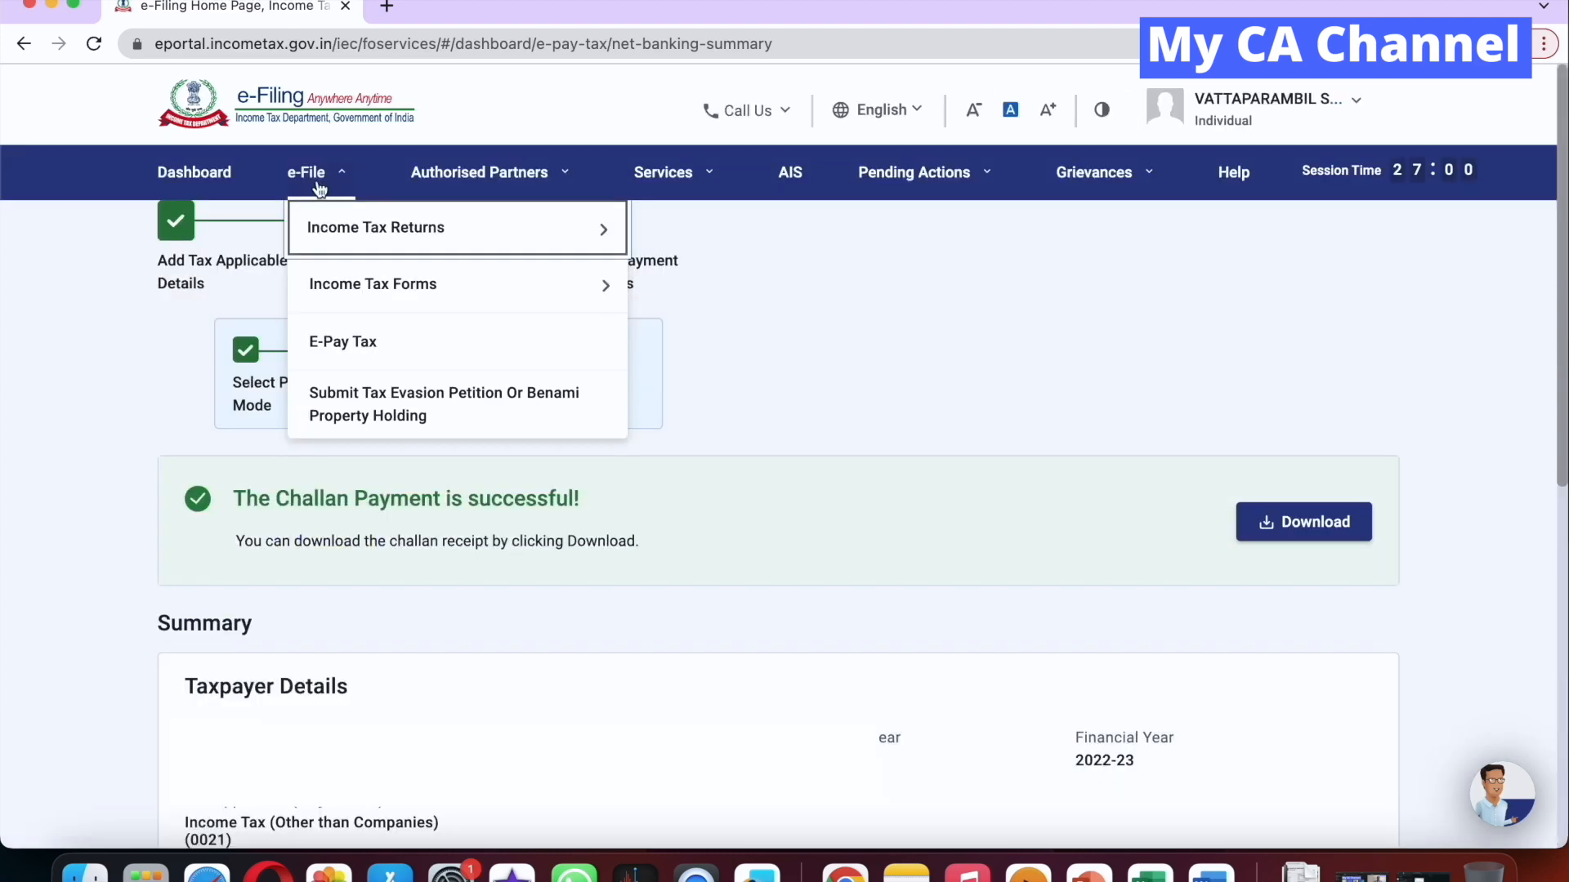
Open the e-Pay Tax payment history and view the details of the Self-Assessment Tax payment for 2023-24.
{"action": "left_click", "coordinate": [360, 341]}
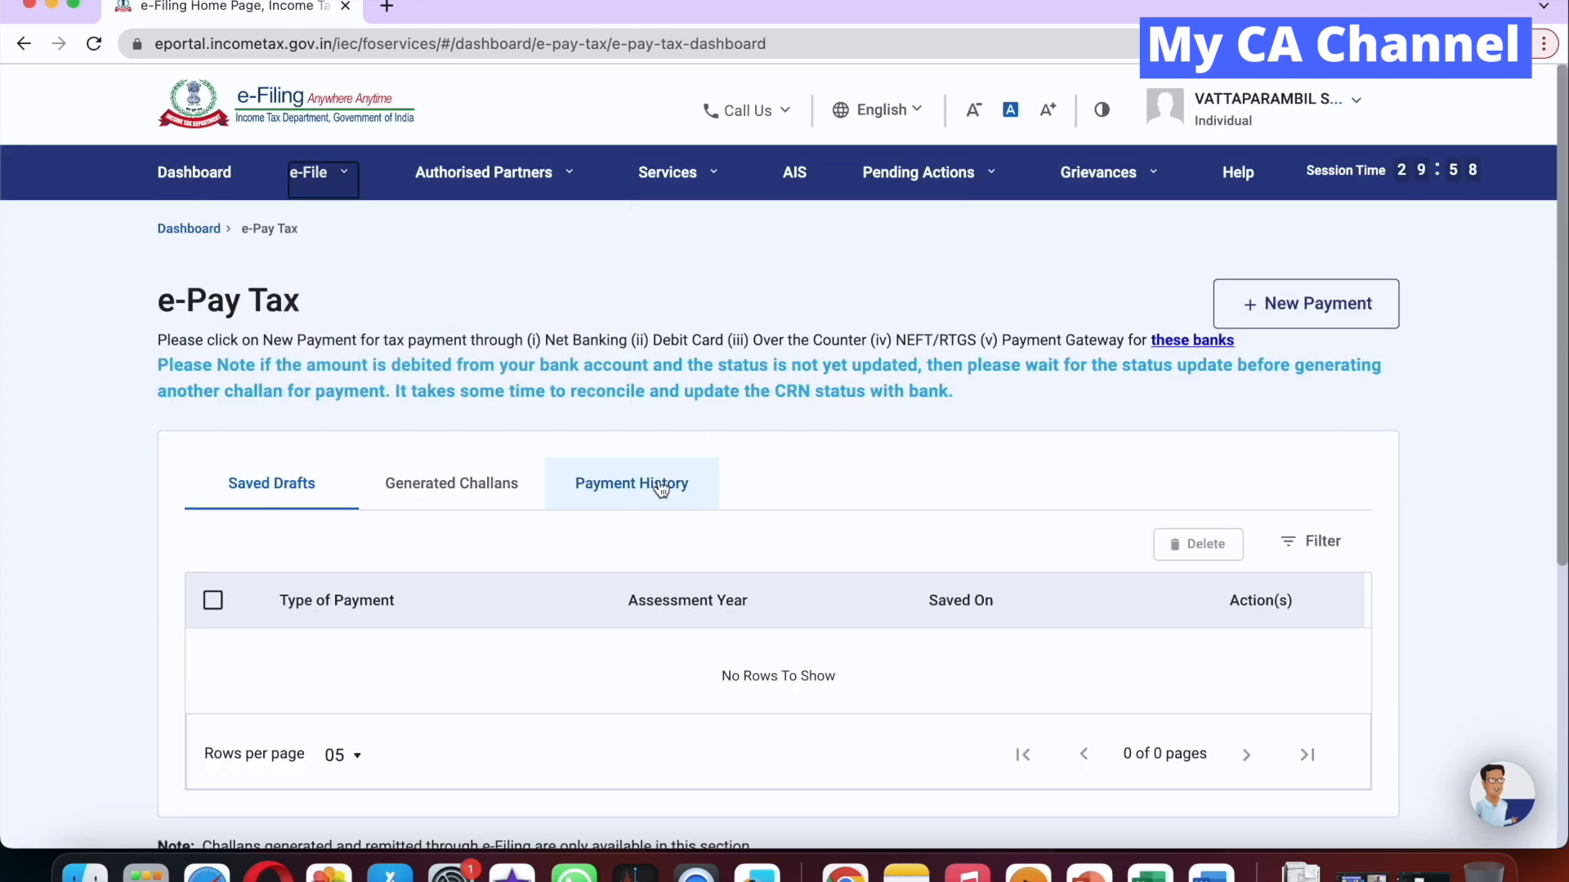
{"action": "left_click", "coordinate": [659, 484]}
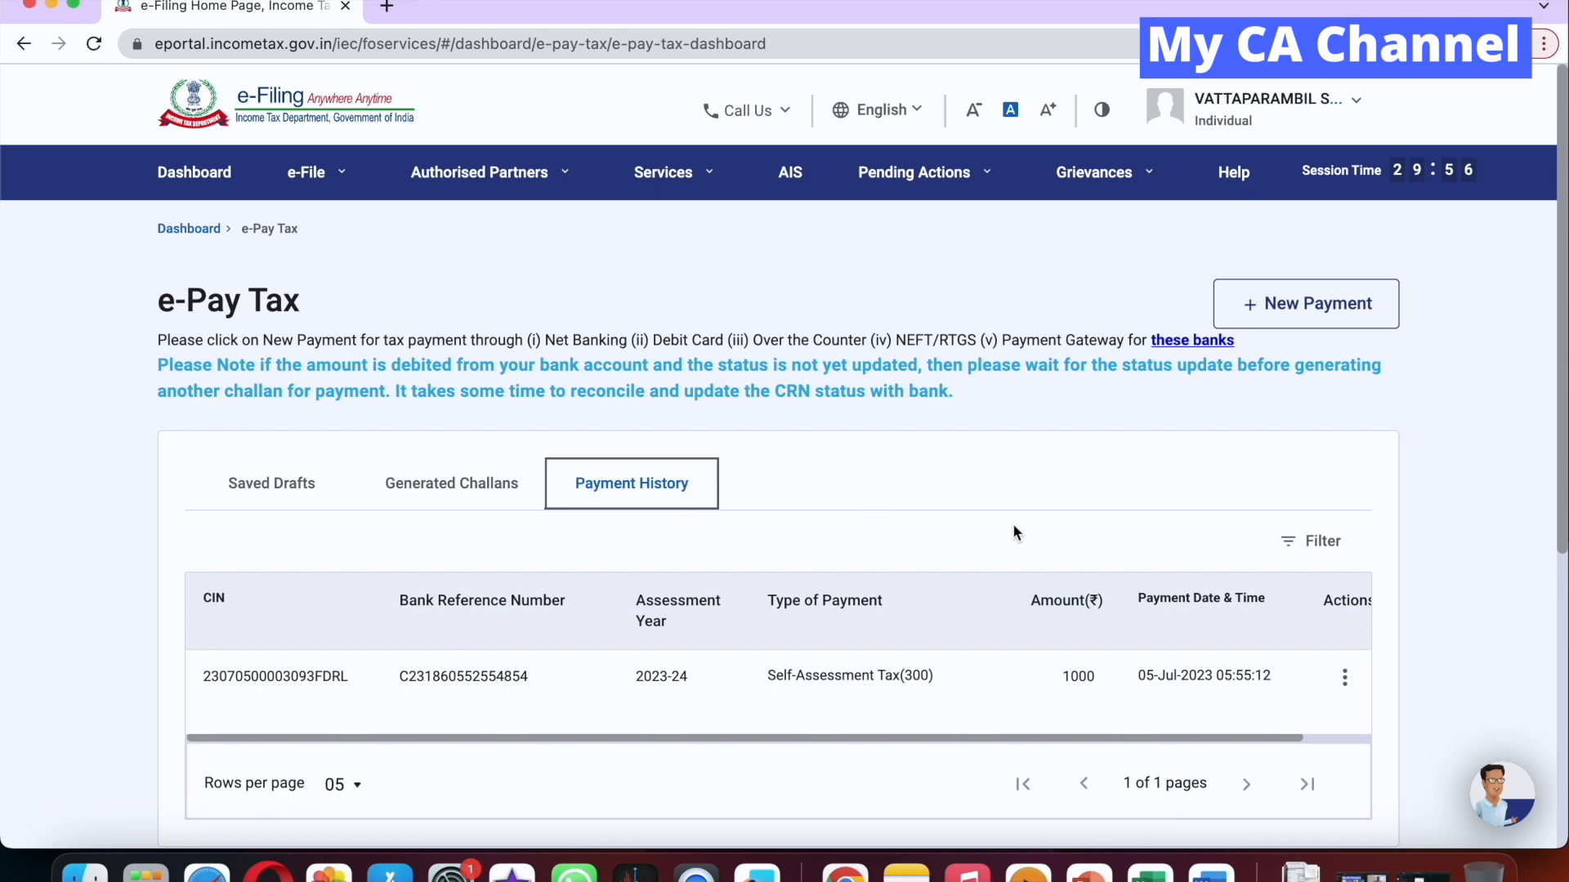
{"action": "scroll", "coordinate": [1012, 528], "scroll_direction": "down", "scroll_amount": 3}
{"action": "scroll", "coordinate": [981, 507], "scroll_direction": "right", "scroll_amount": 2}
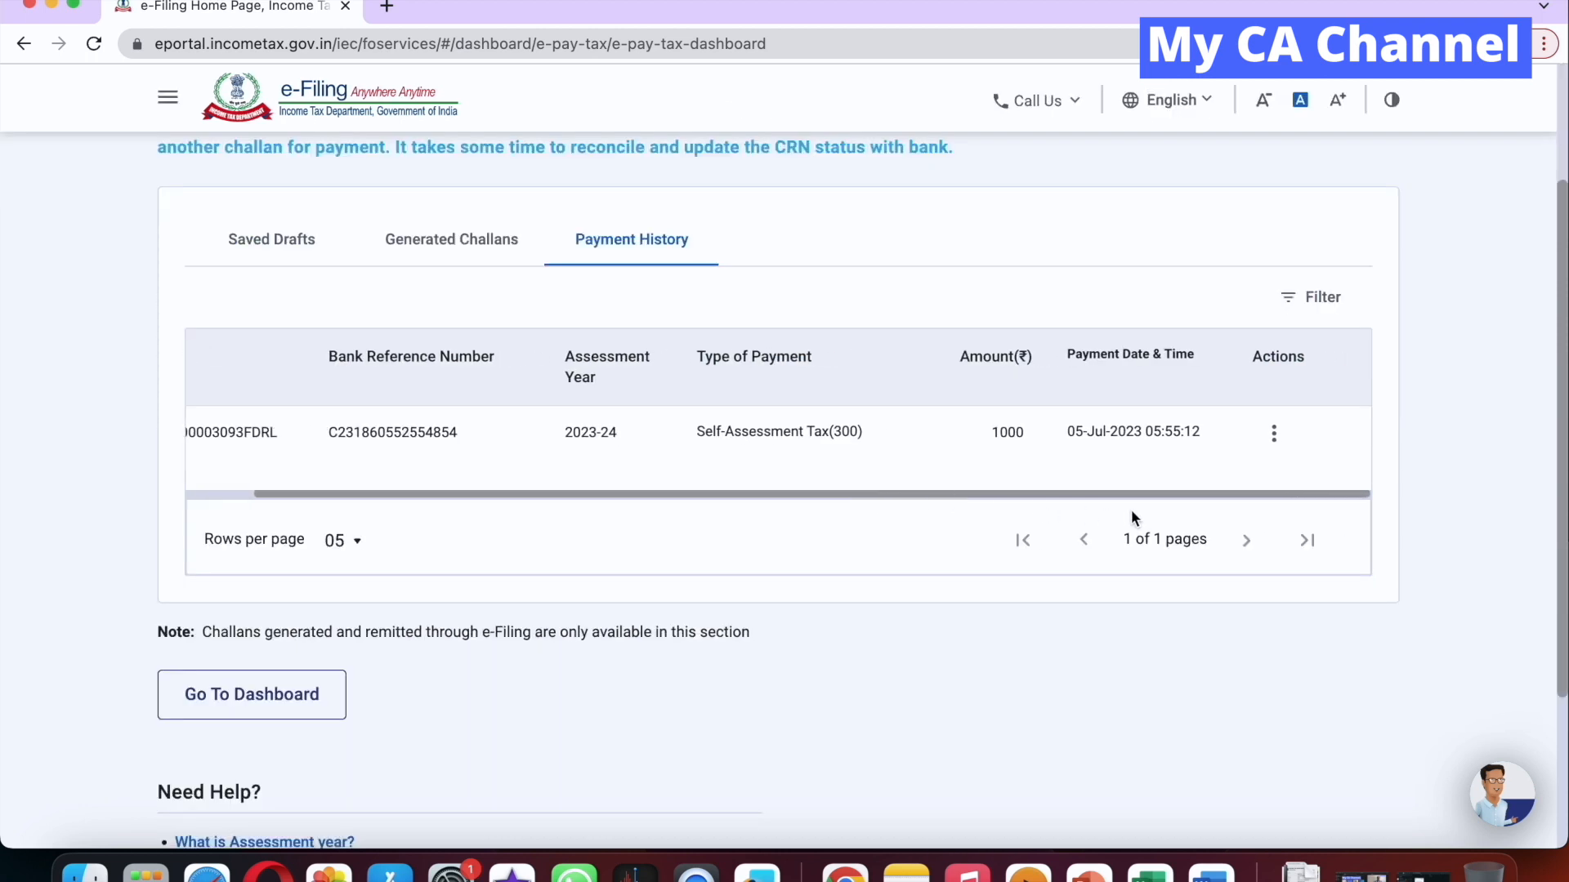
{"action": "left_click", "coordinate": [1276, 433]}
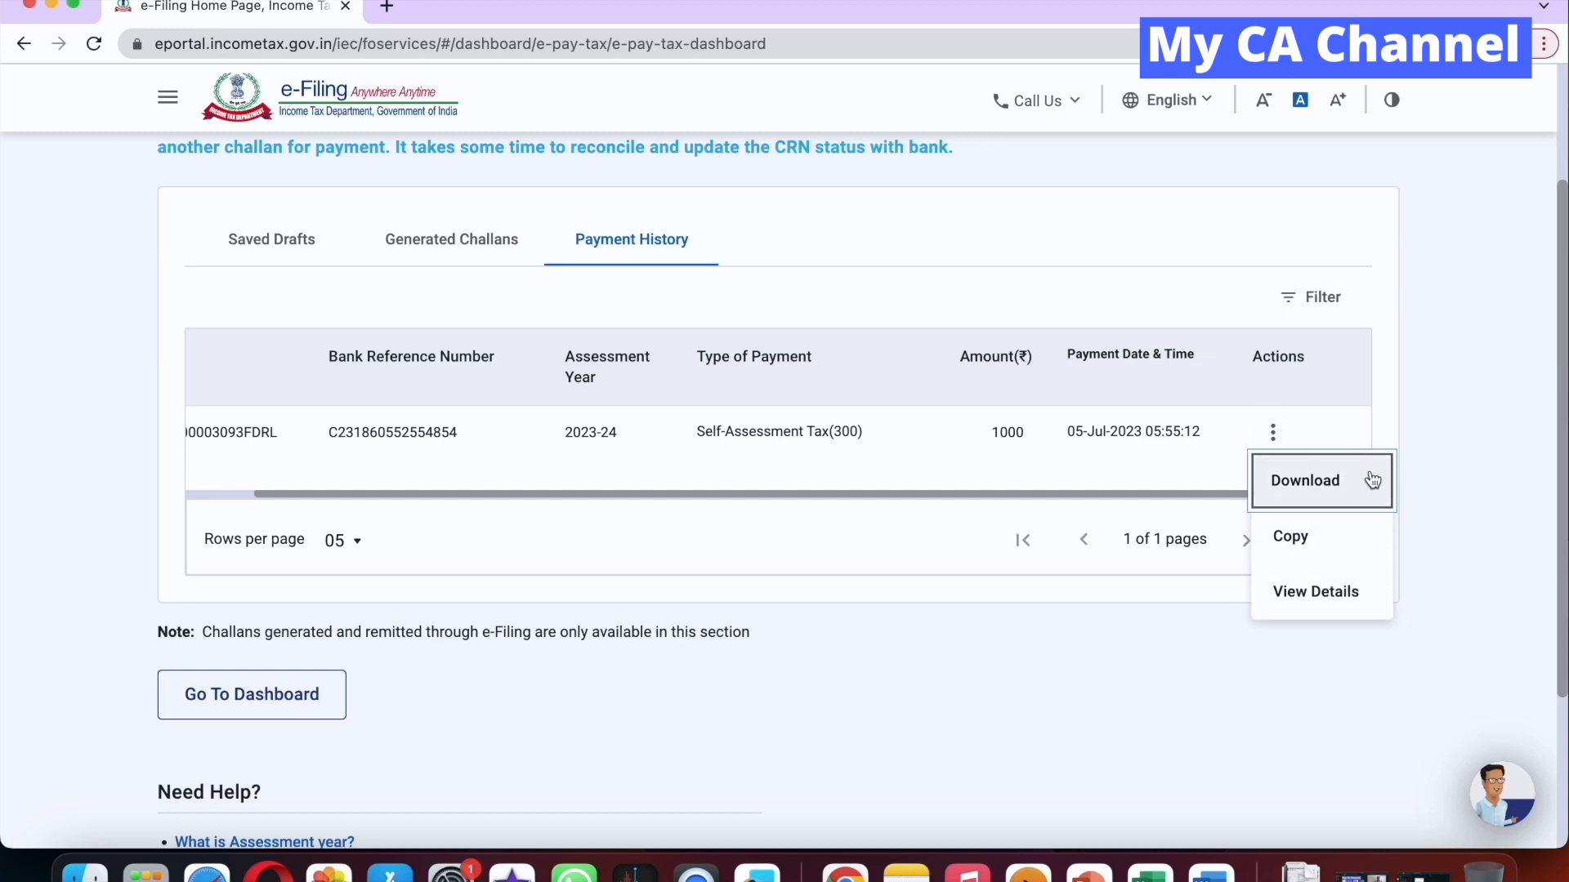
{"action": "left_click", "coordinate": [1315, 595]}
{"action": "scroll", "coordinate": [1315, 600], "scroll_direction": "down", "scroll_amount": 6}
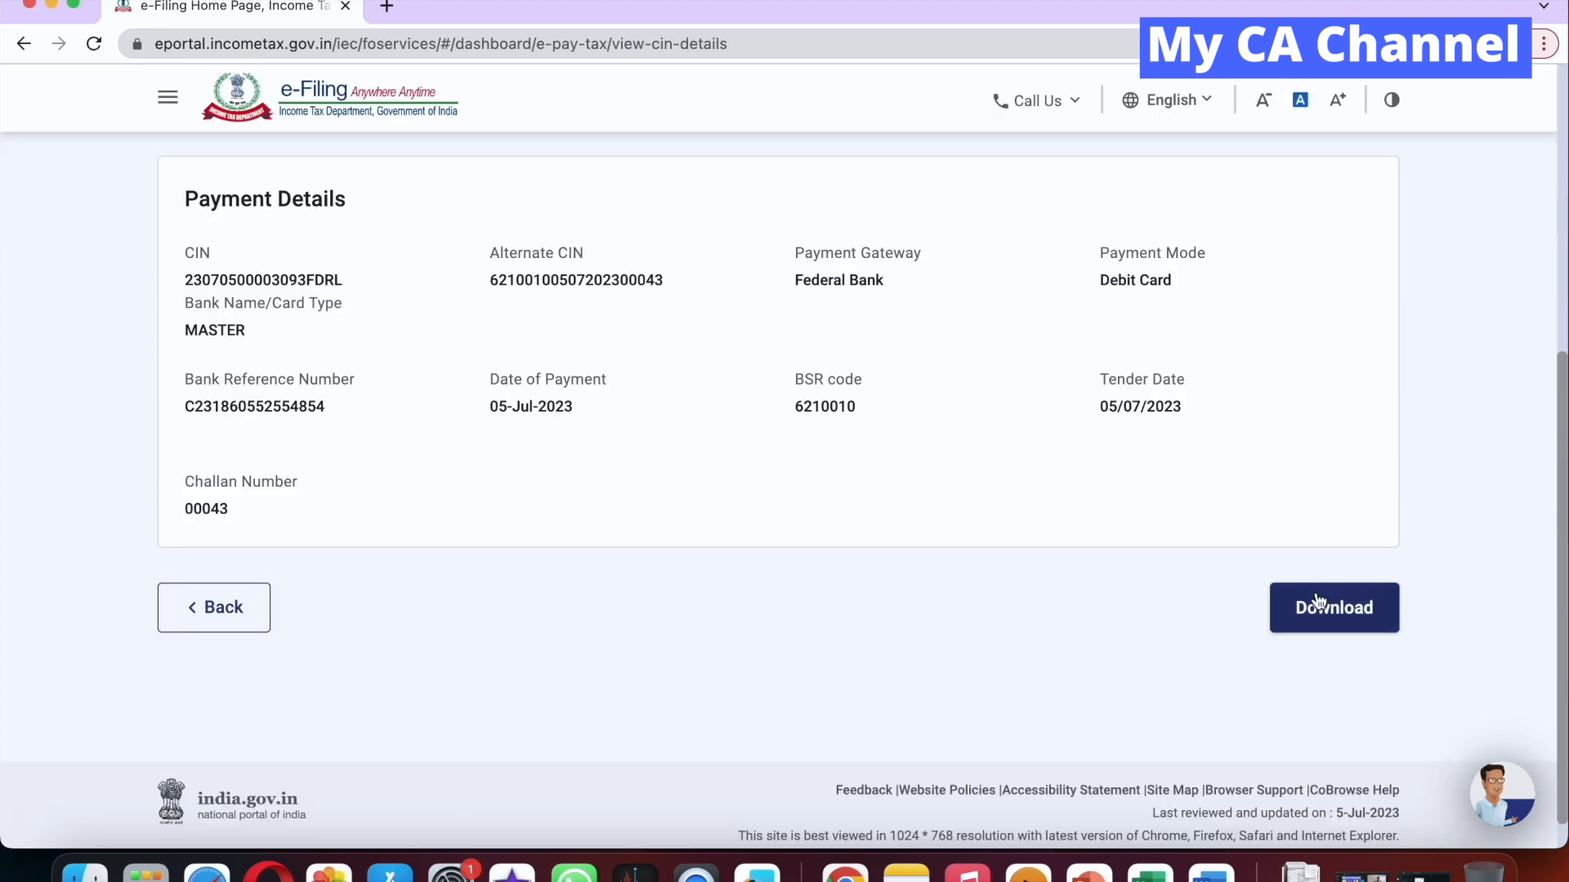